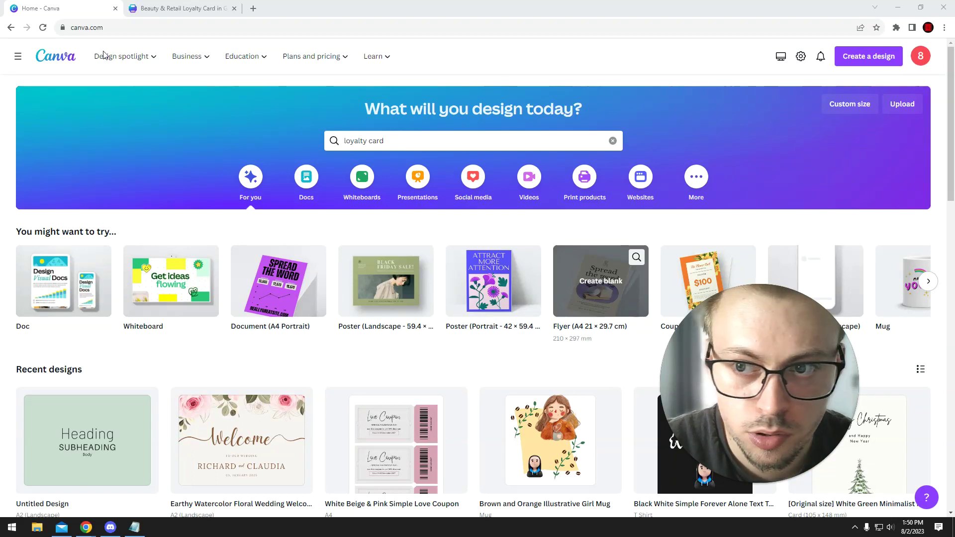
Step: Replace the 'loyalty card' template search with 'scrapbook' and open its results
left_click(55, 56)
key("ctrl+a")
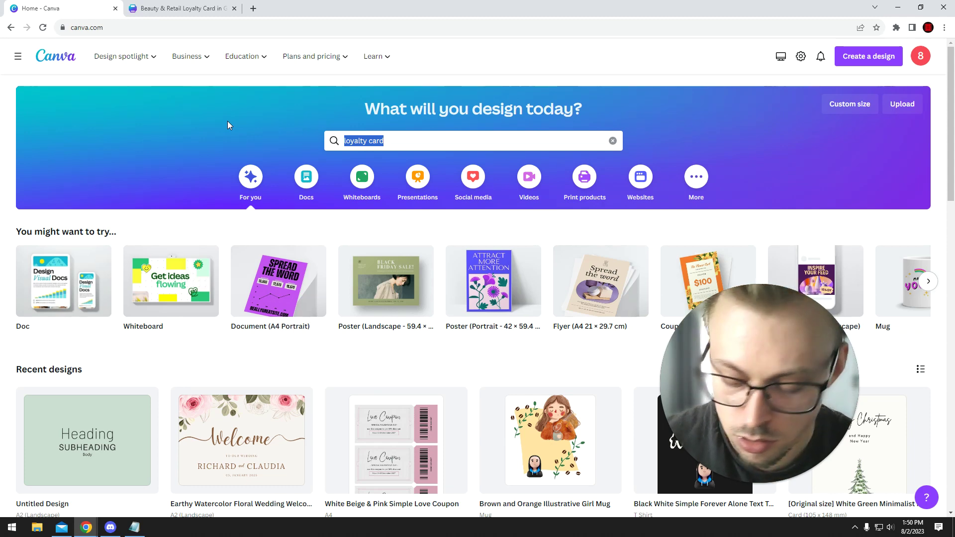
type("scrapbook")
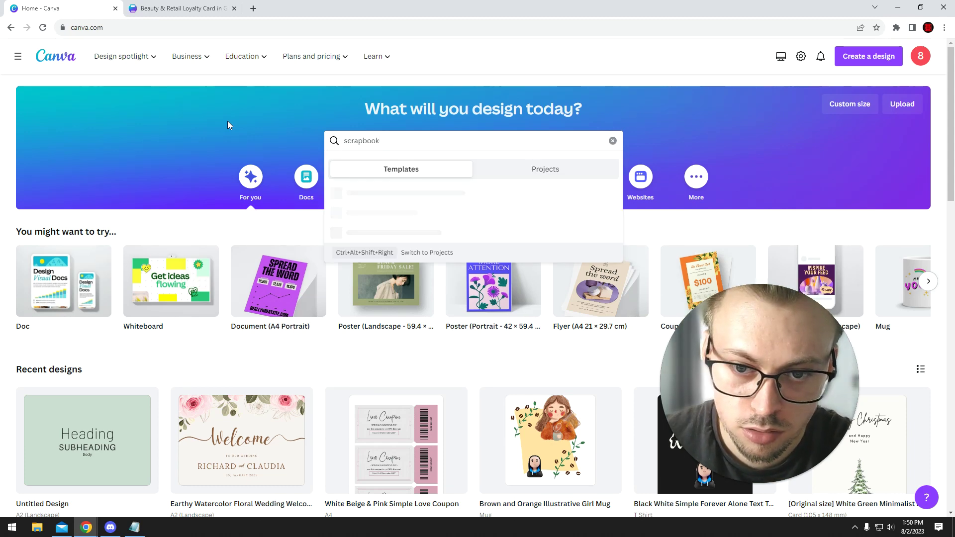
left_click(379, 193)
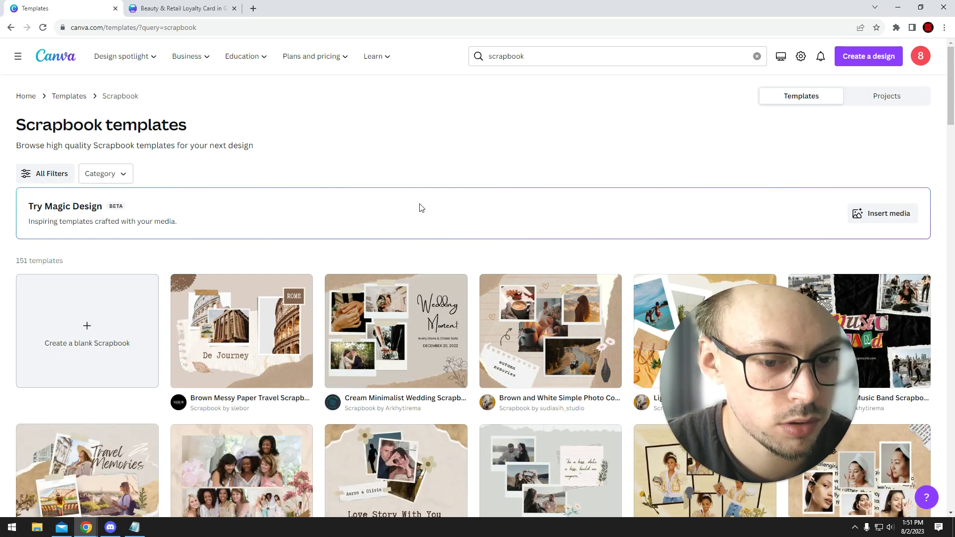
Step: Apply the Free price filter to the scrapbook templates and browse the filtered grid
scroll(411, 202, "down", 3)
scroll(27, 269, "up", 3)
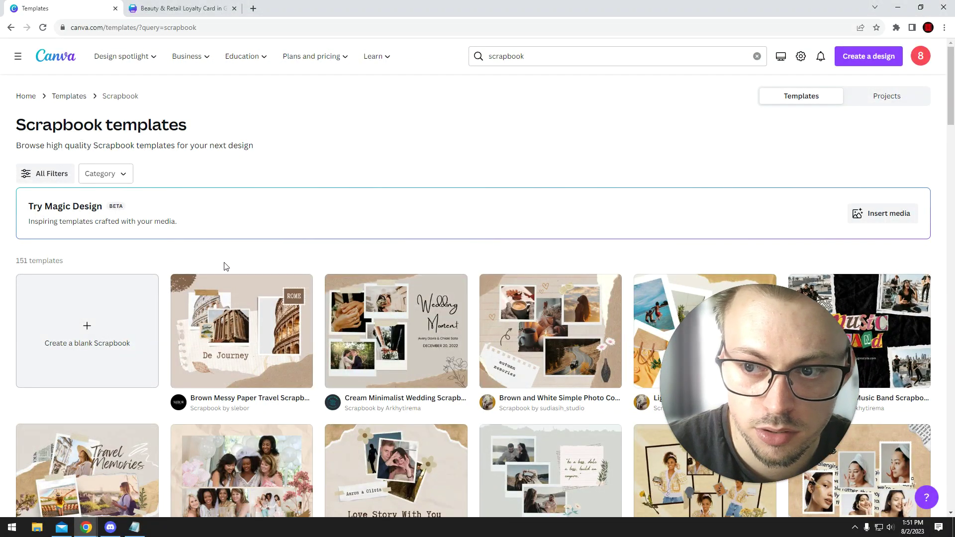
left_click(47, 179)
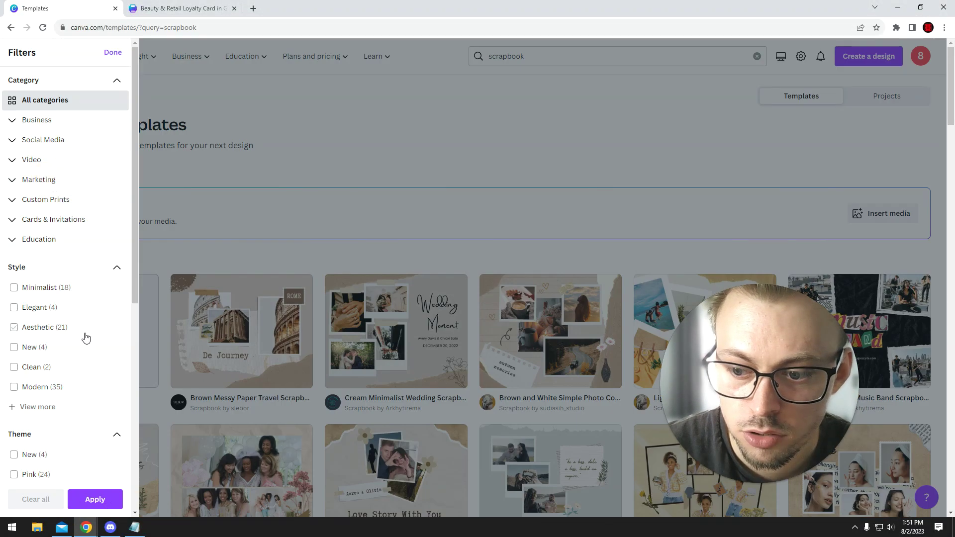
scroll(57, 358, "down", 7)
left_click(59, 341)
left_click(94, 499)
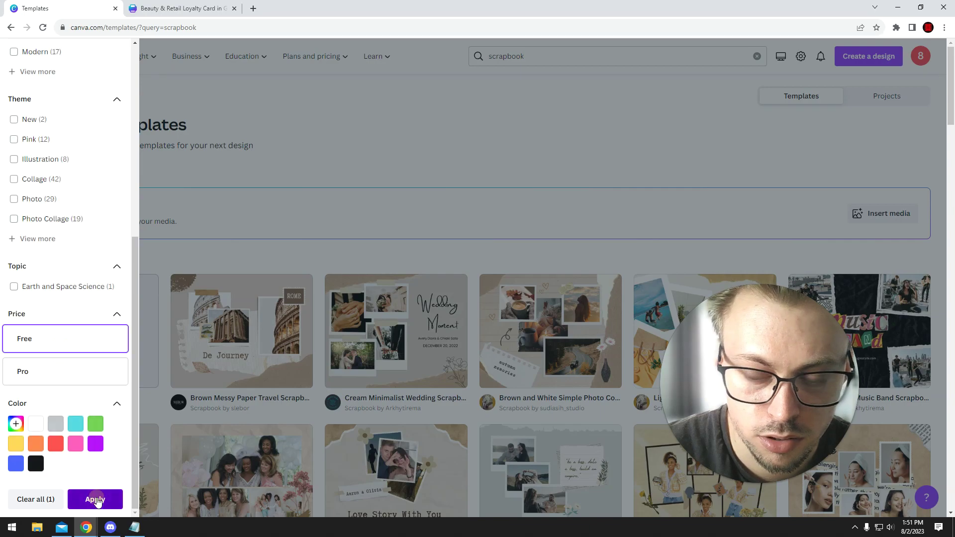
scroll(521, 298, "down", 8)
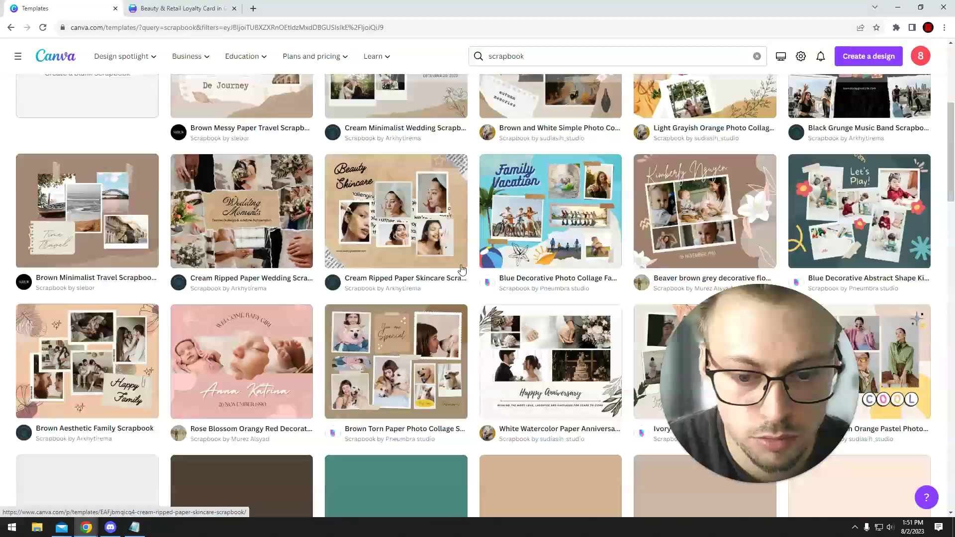
scroll(535, 324, "up", 3)
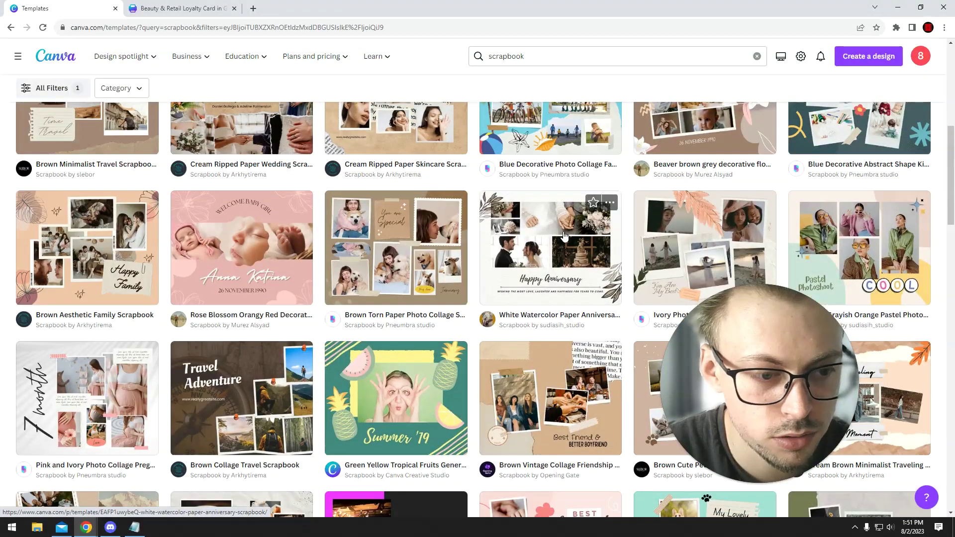
Step: Start a new design from the White Watercolor Paper Anniversary Scrapbook template
left_click(579, 246)
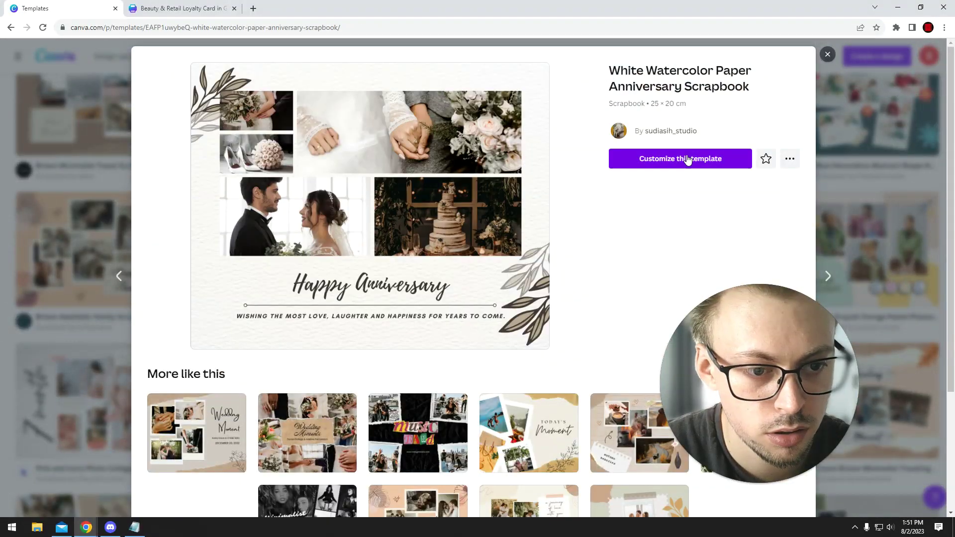
left_click(684, 158)
left_click_drag(751, 348, 220, 327)
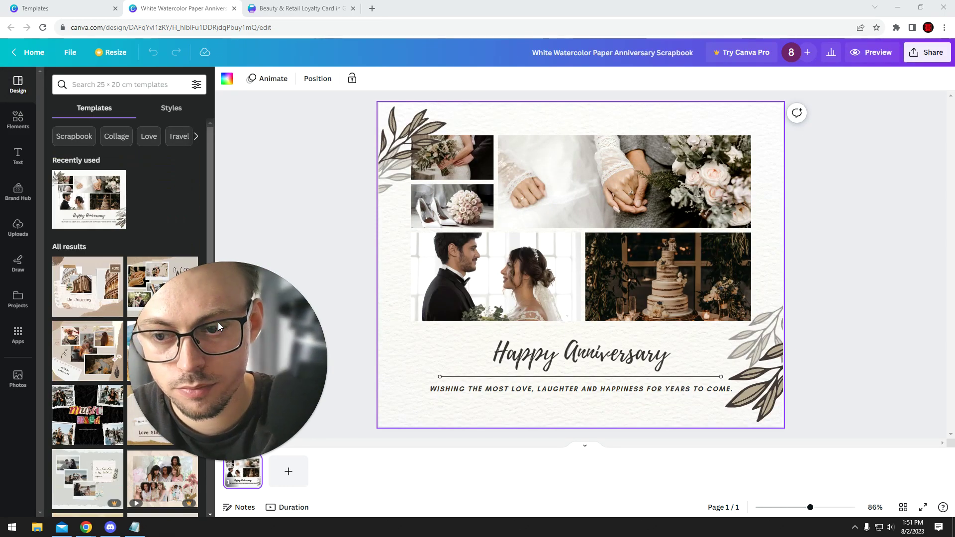
left_click(312, 194)
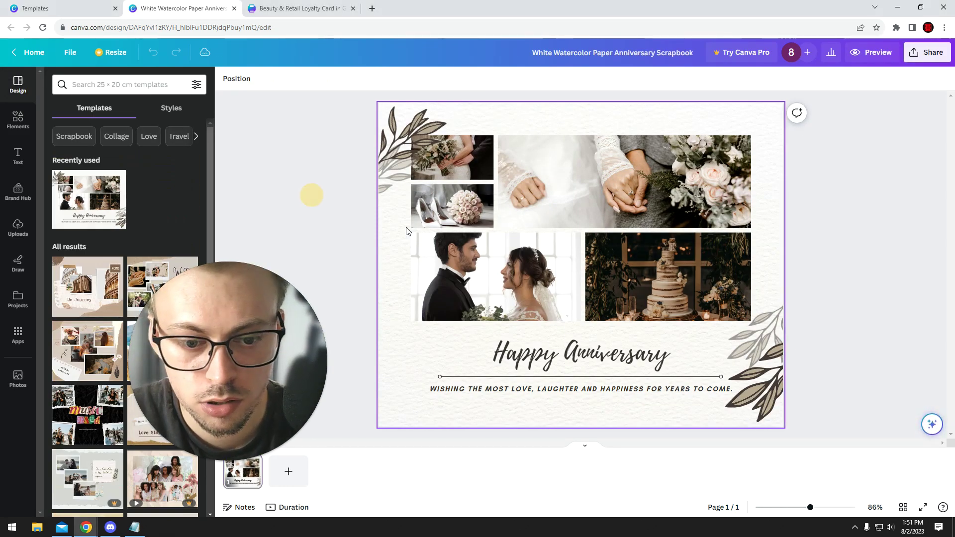
Step: Select the Happy Anniversary heading and subtitle, nudge the corner leaf down-left, select the top-right photo
left_click(591, 356)
left_click(591, 356)
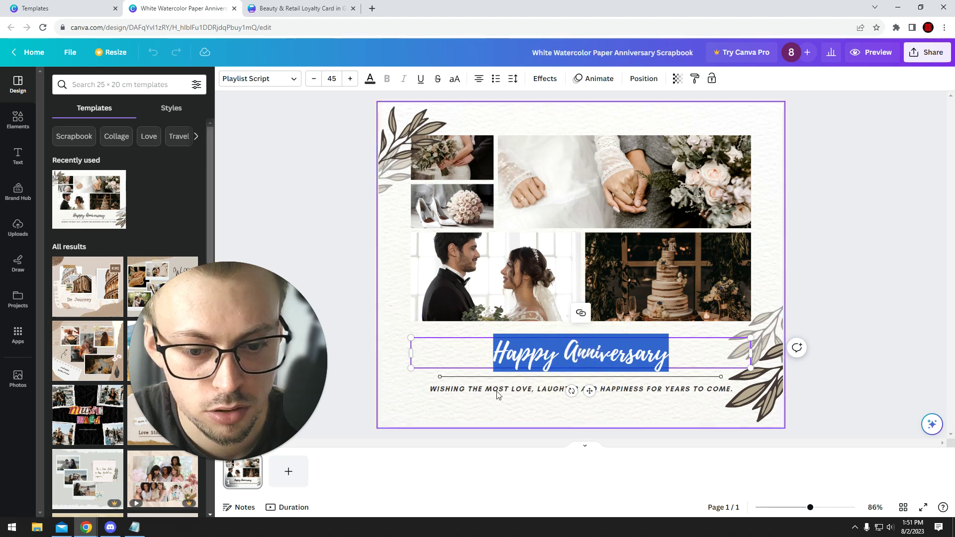
left_click(547, 389)
left_click(342, 248)
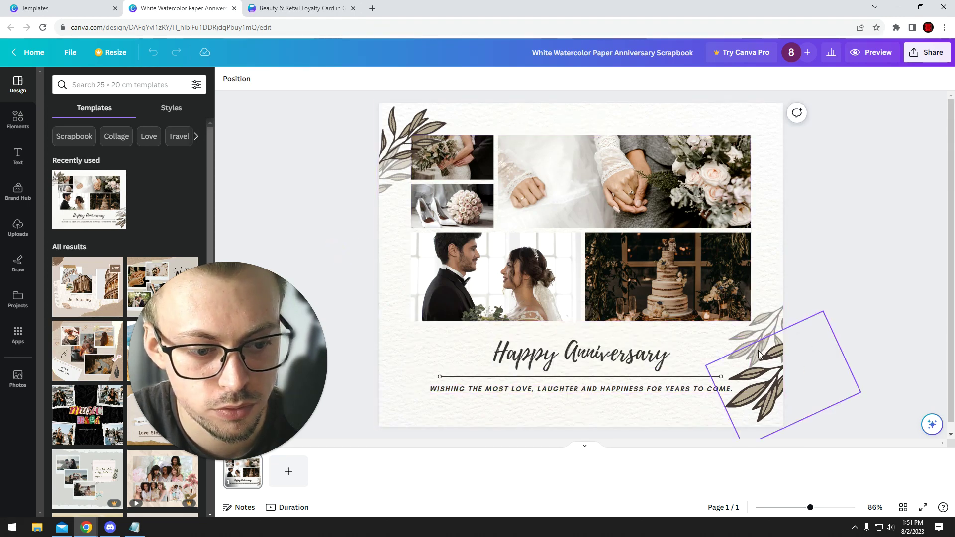
left_click_drag(782, 365, 763, 368)
left_click(571, 182)
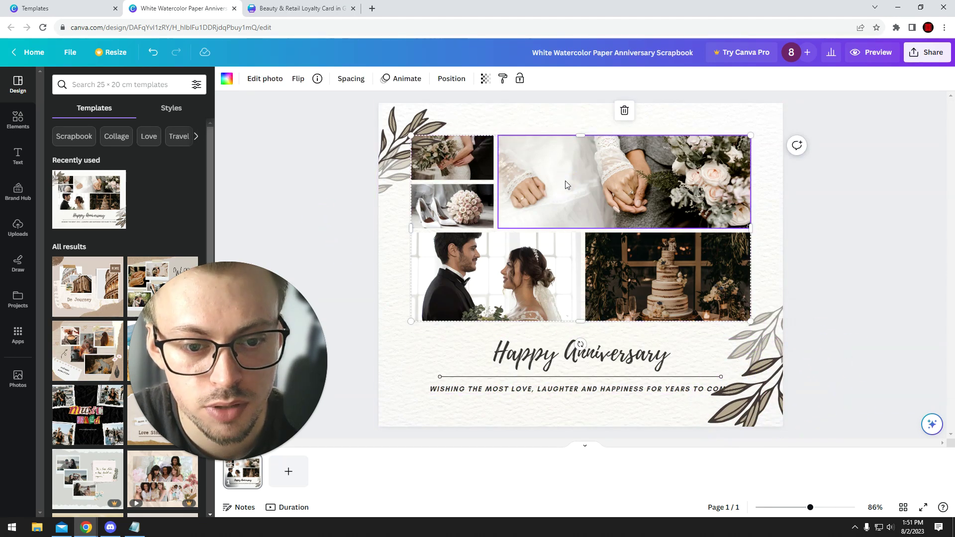
Step: Drop the uploaded cat photo into the top-right, bottom-right and bottom-left photo frames
left_click(20, 239)
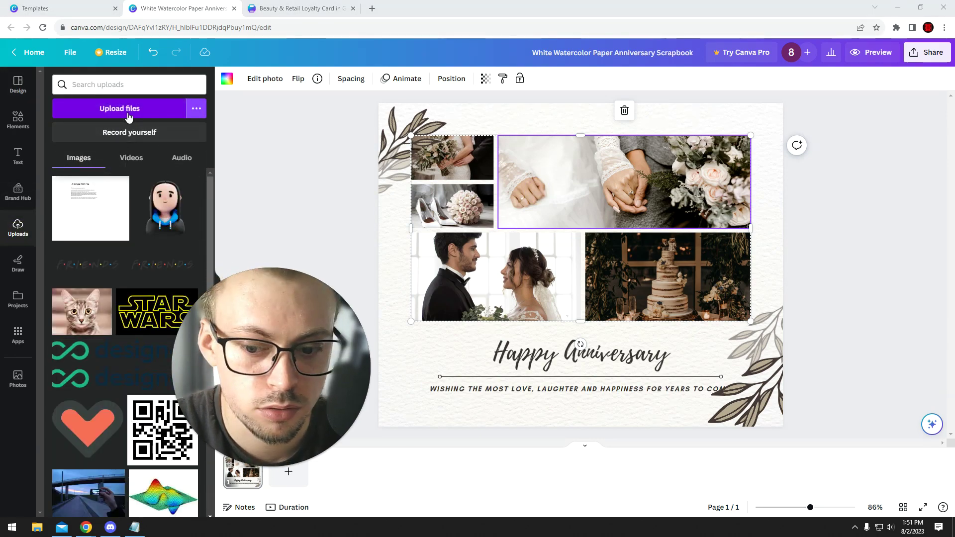
scroll(147, 311, "down", 3)
scroll(147, 311, "up", 2)
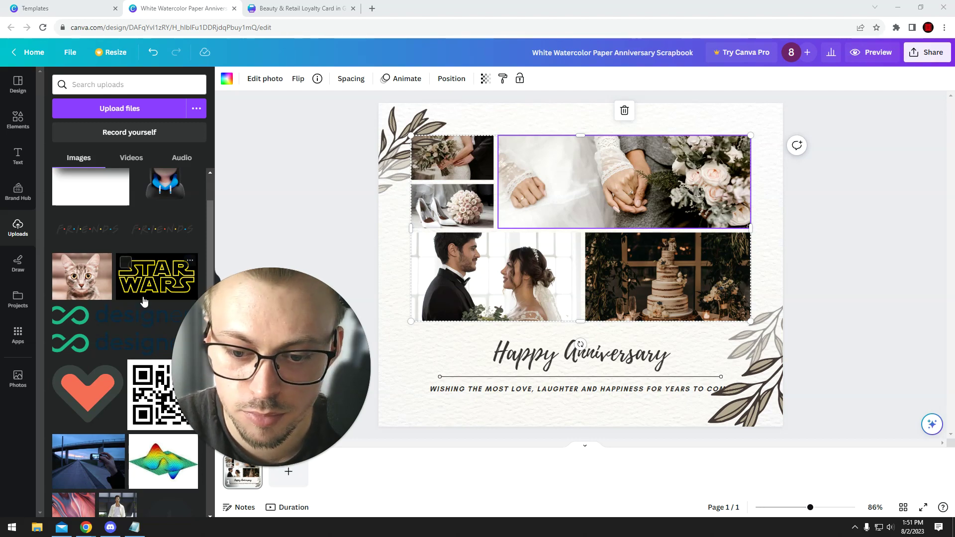
left_click_drag(82, 276, 294, 229)
left_click_drag(203, 249, 565, 160)
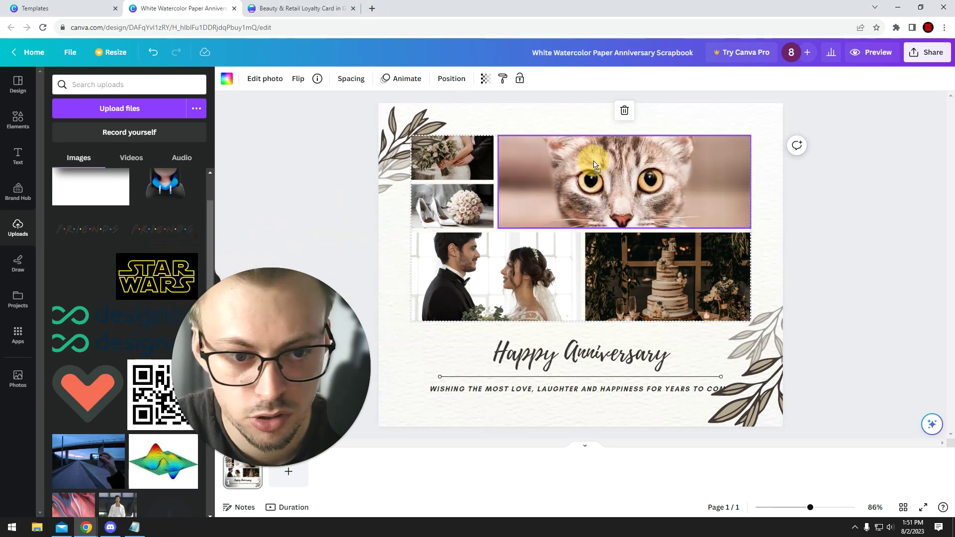
left_click_drag(83, 276, 498, 286)
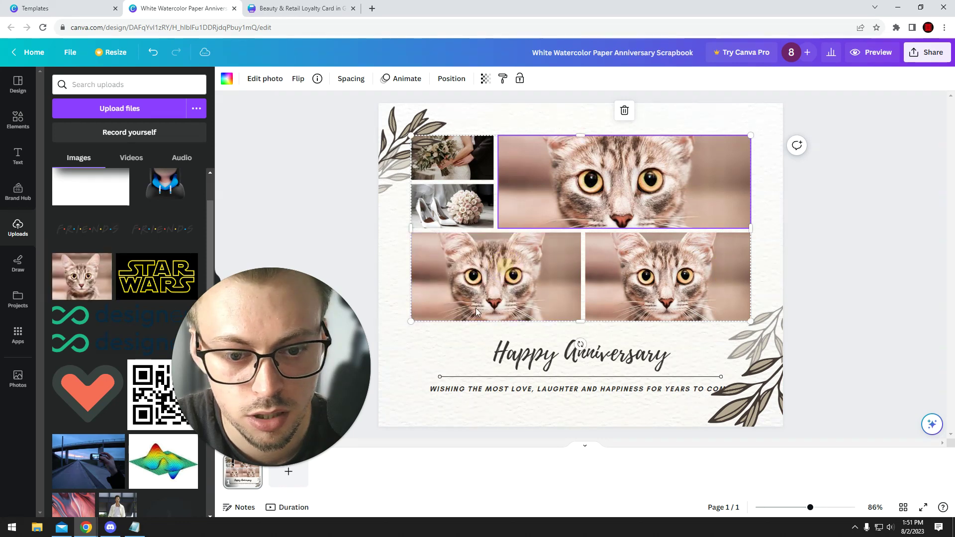
Step: Crop the bottom-left cat photo within its frame and confirm the crop
double_click(505, 282)
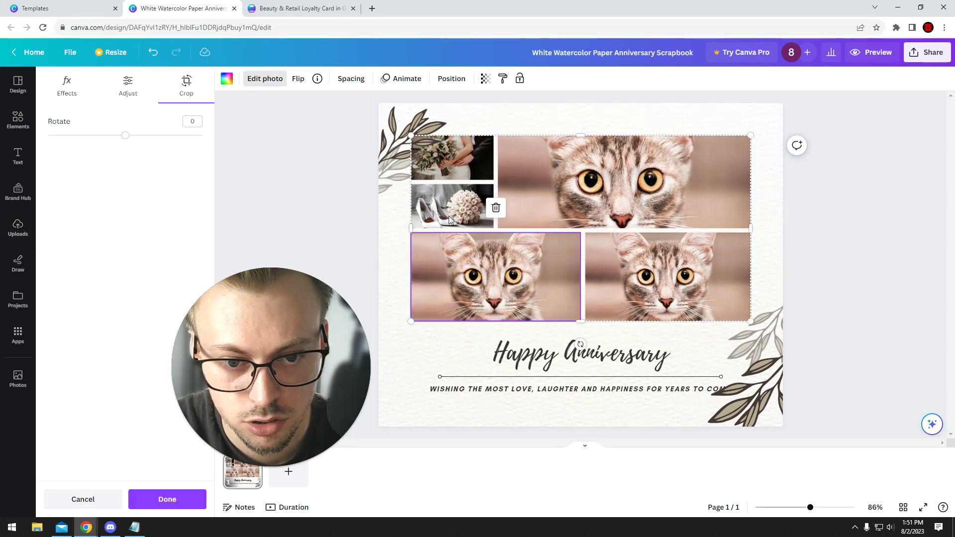
left_click(328, 207)
left_click(841, 163)
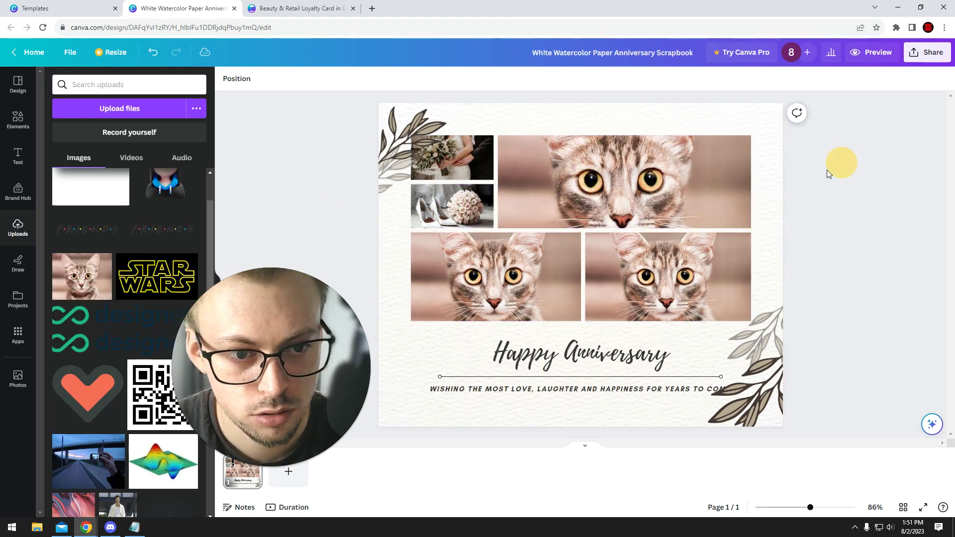
left_click(622, 174)
Step: Undo the accidental Detach image on the top-right cat photo so it stays in the grid
right_click(622, 177)
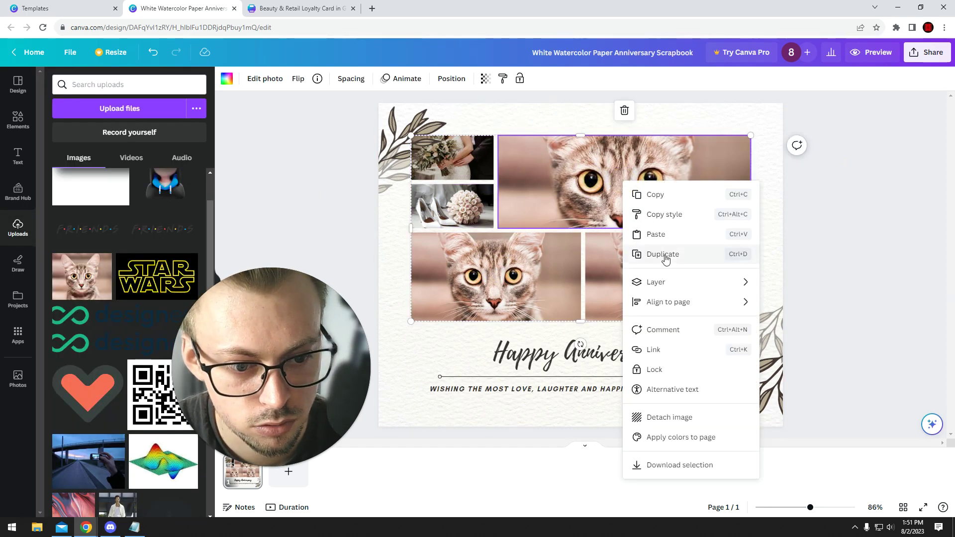
left_click(669, 418)
key("ctrl+z")
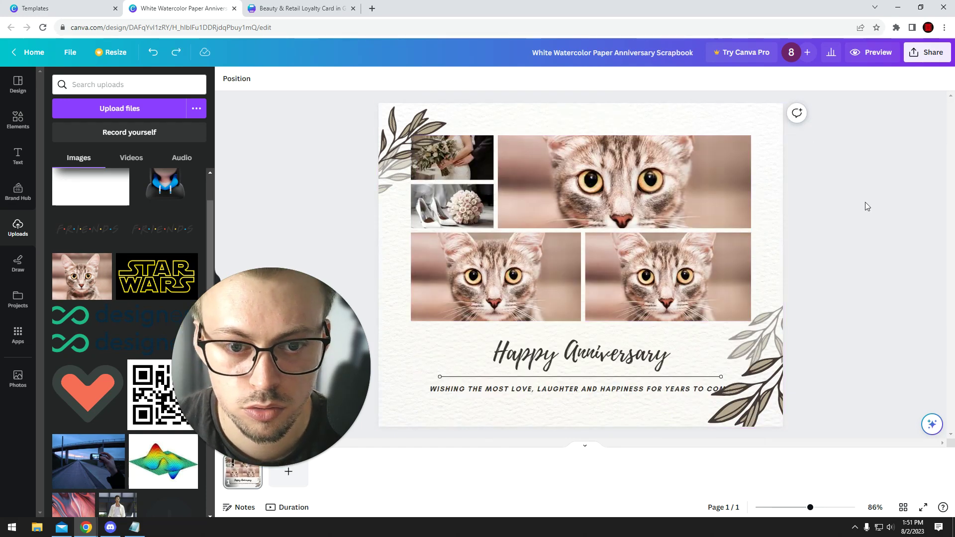
left_click(627, 191)
left_click(846, 197)
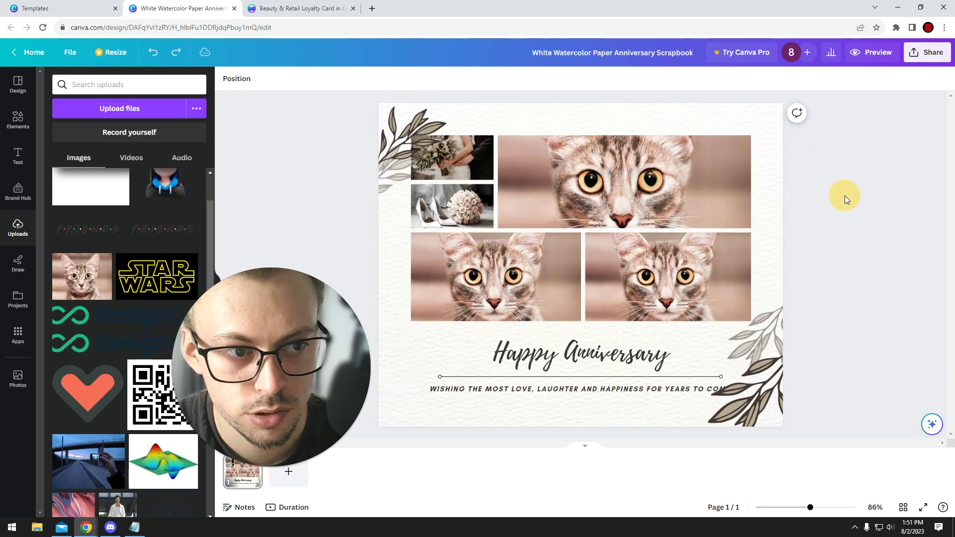
left_click(607, 249)
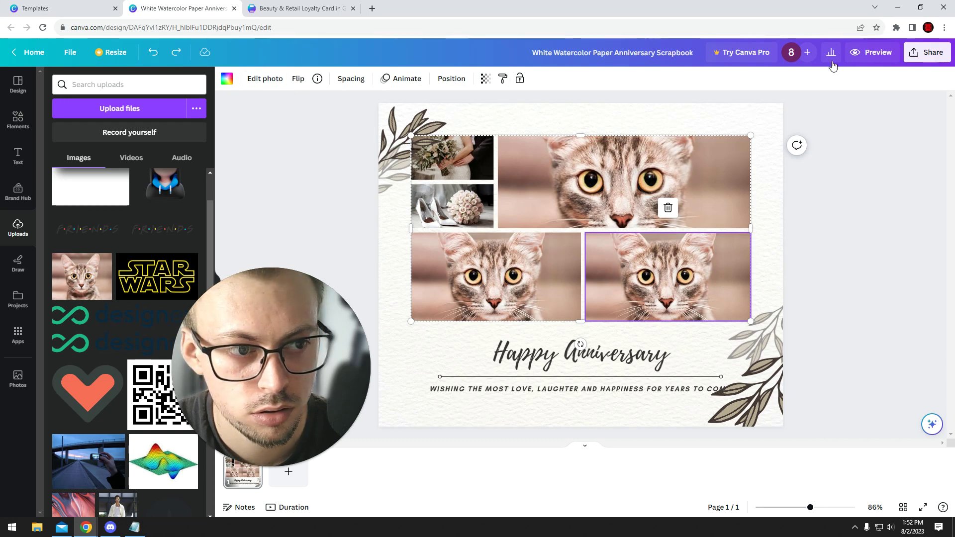
Step: Shift the top, bottom-left and bottom-right cat images within their frames to centre the faces
double_click(664, 182)
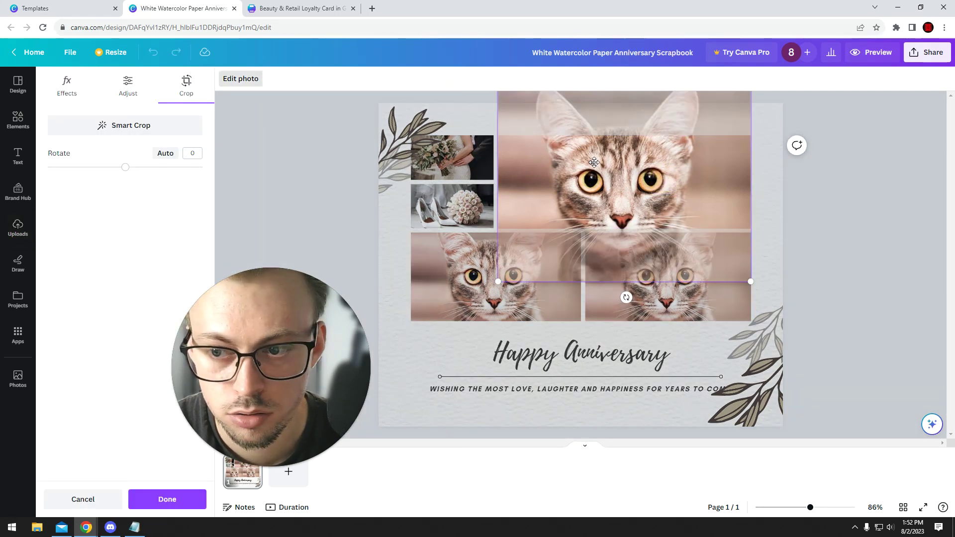
mouse_move(594, 162)
left_mouse_down()
mouse_move(593, 187)
mouse_move(580, 145)
mouse_move(590, 161)
left_mouse_up()
key("Escape")
double_click(484, 275)
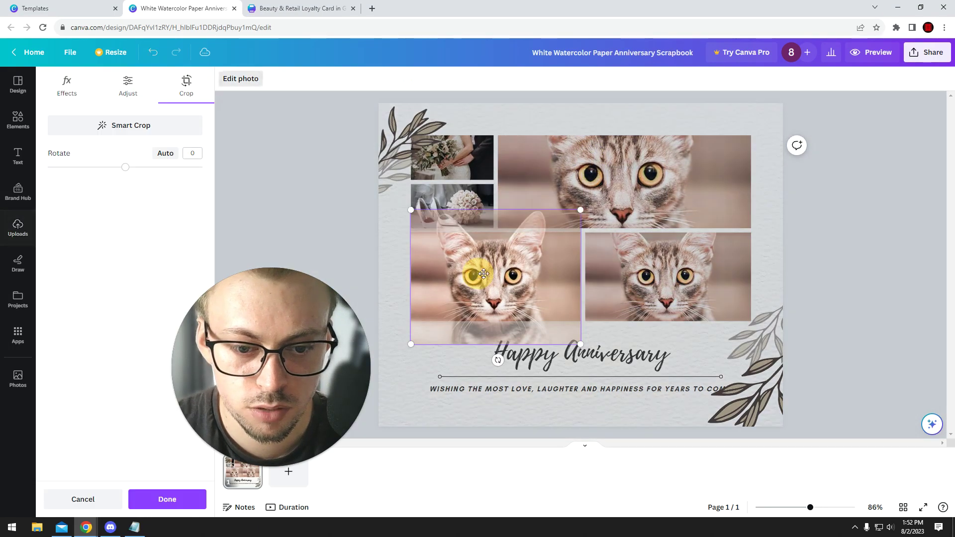
left_click_drag(484, 274, 483, 275)
left_click(342, 207)
double_click(638, 272)
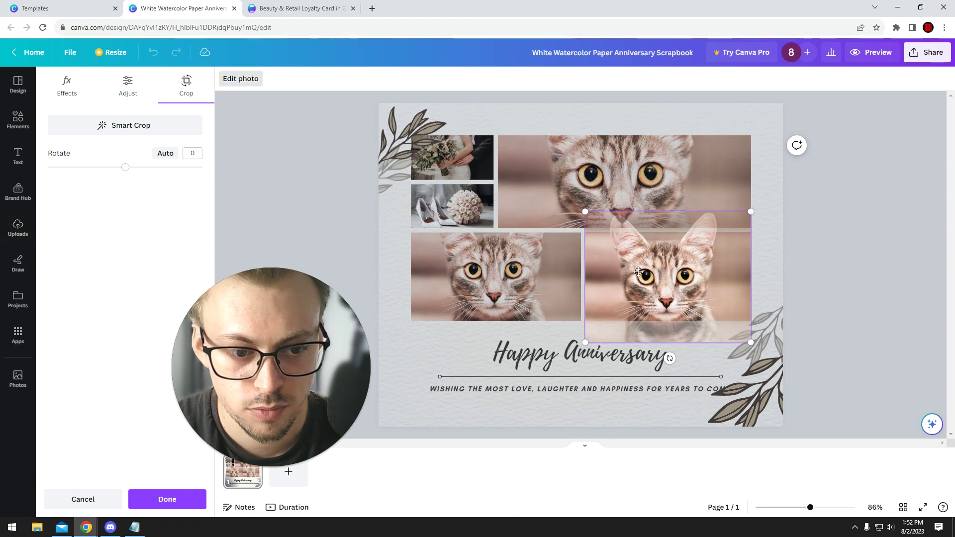
left_click(334, 199)
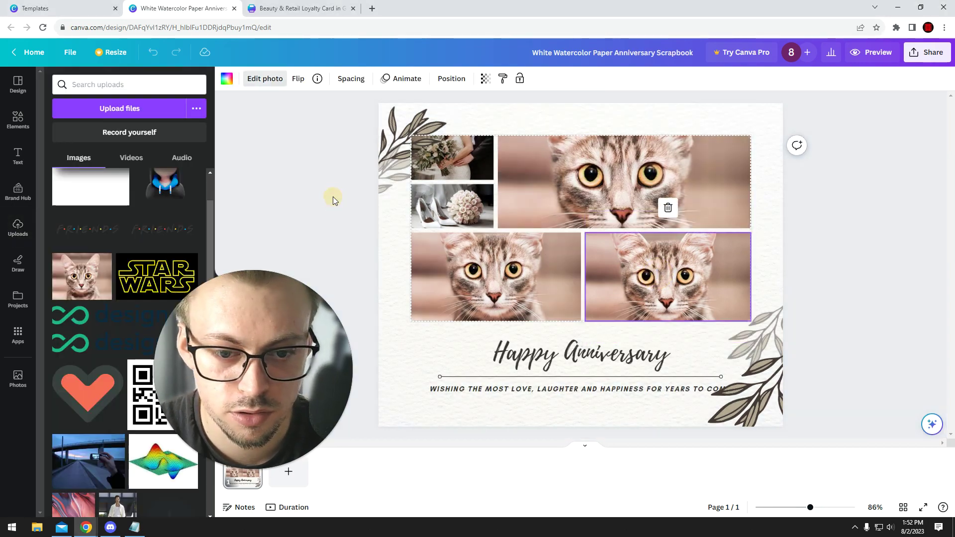
double_click(588, 182)
Step: Give the top cat photo the Belvedere filter at about one-third intensity, undoing the Auto Focus trial
left_click(442, 140)
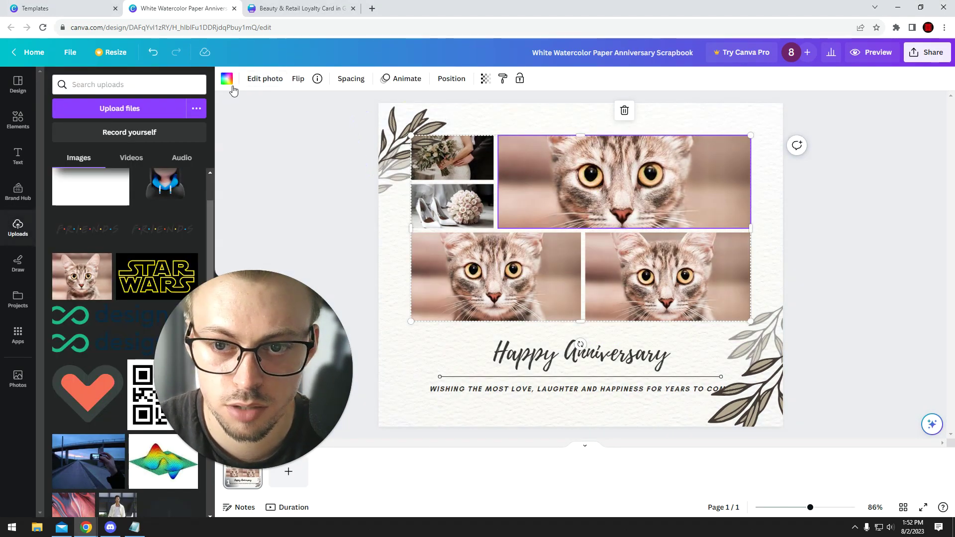
left_click(264, 79)
left_click(115, 259)
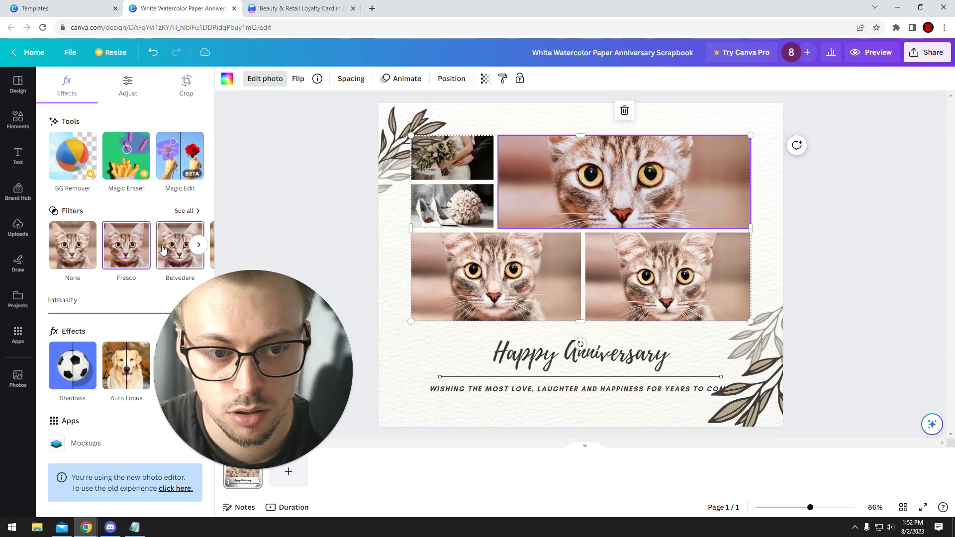
left_click(178, 248)
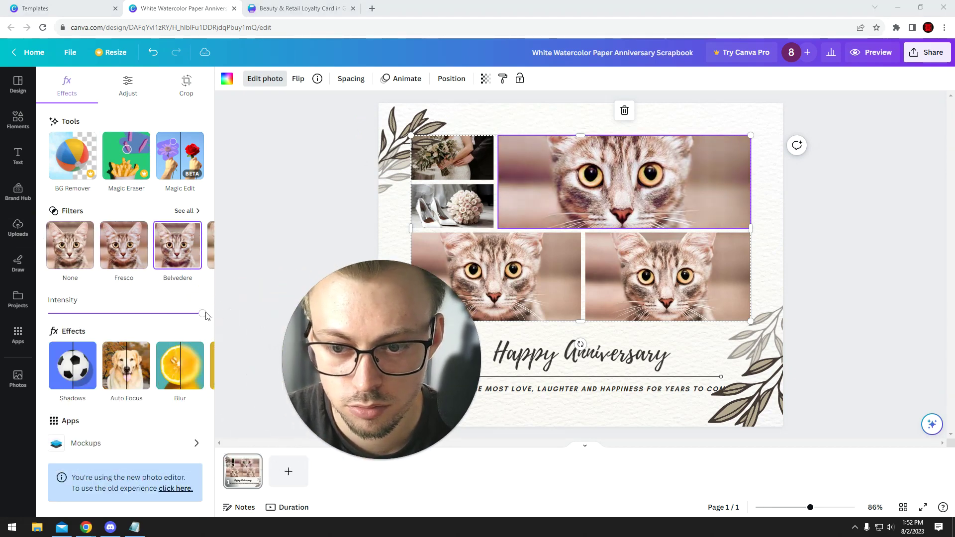
left_click(103, 313)
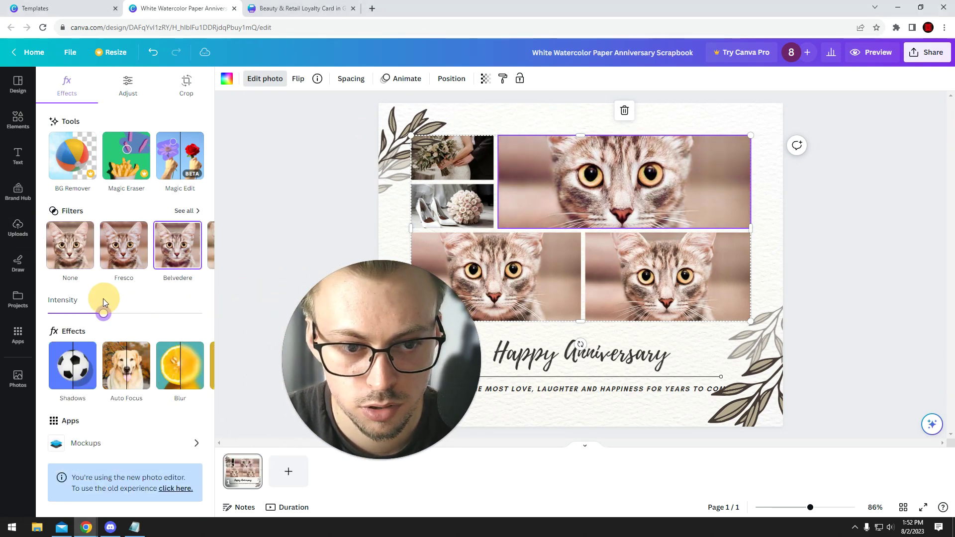
left_click(127, 366)
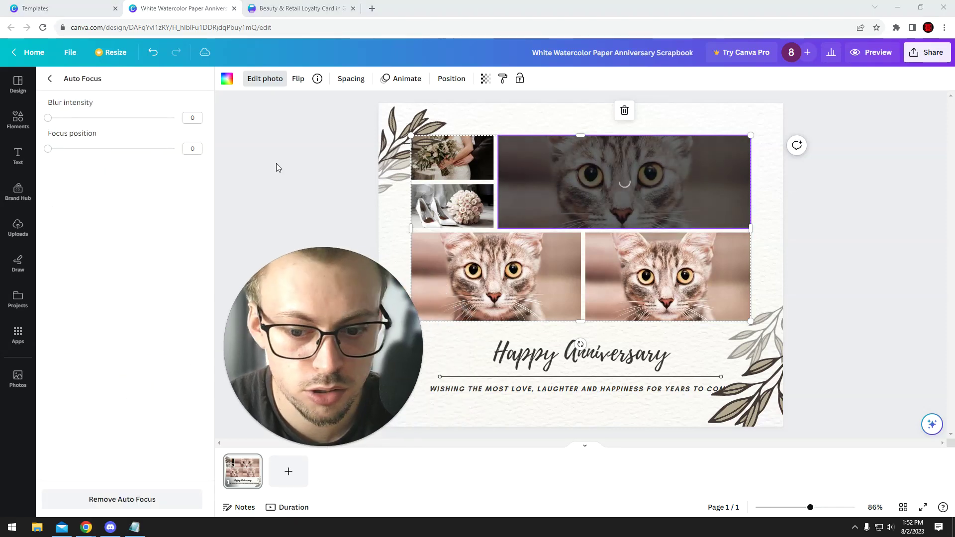
key("Escape")
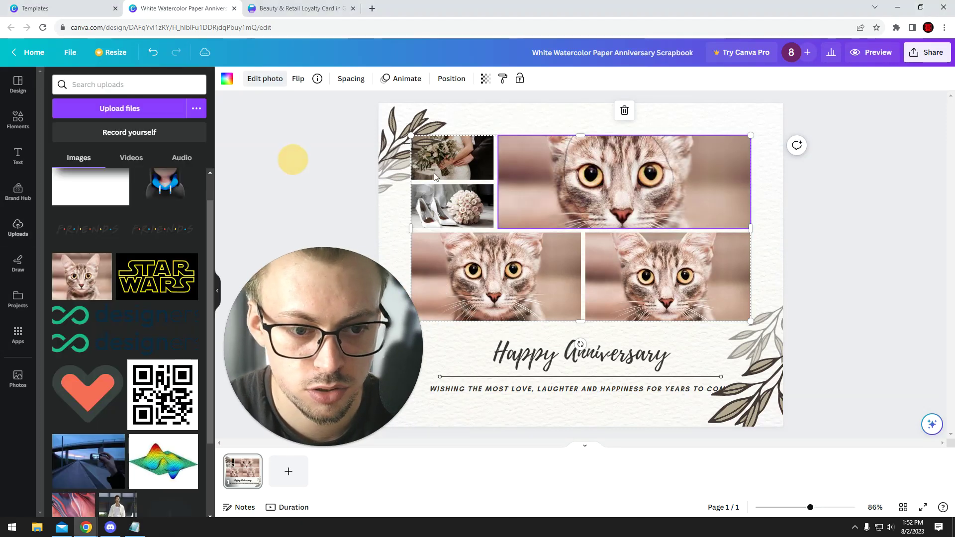
left_click(859, 199)
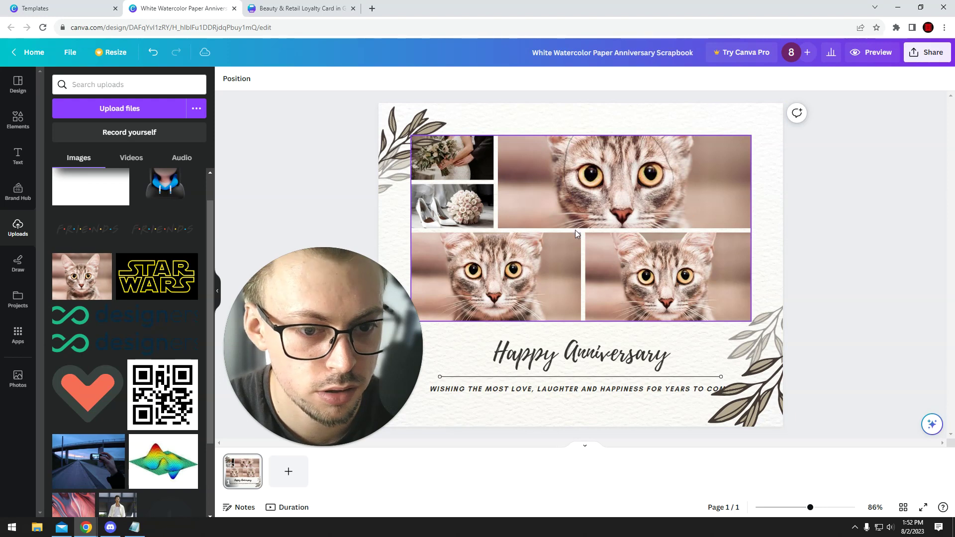
key("ctrl+z")
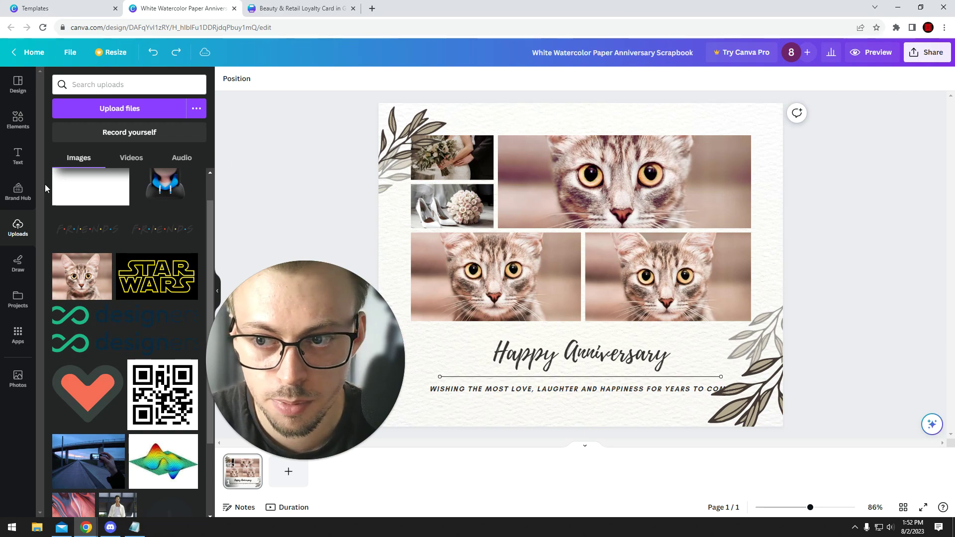
Step: Download the scrapbook with PDF Print as the file type
left_click(18, 84)
left_click(929, 52)
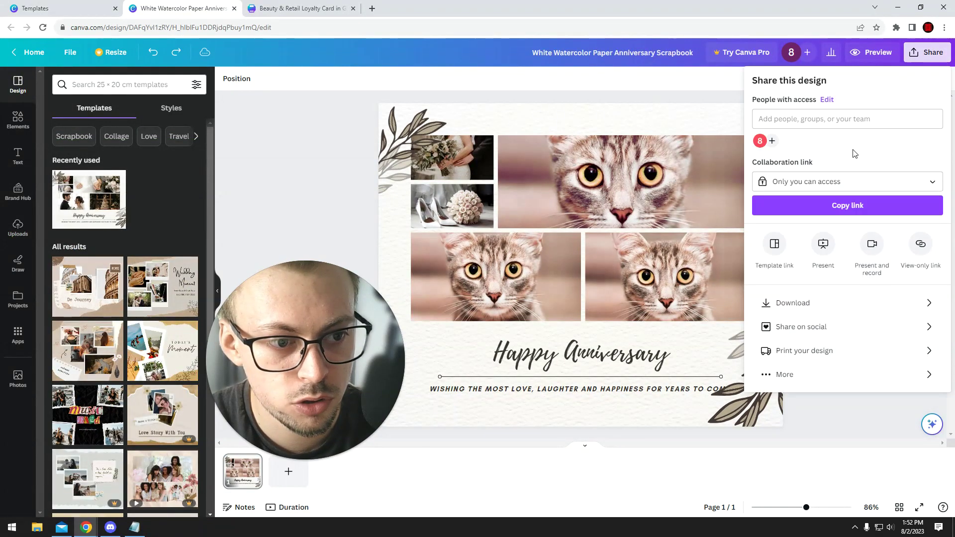
left_click(796, 301)
left_click(846, 122)
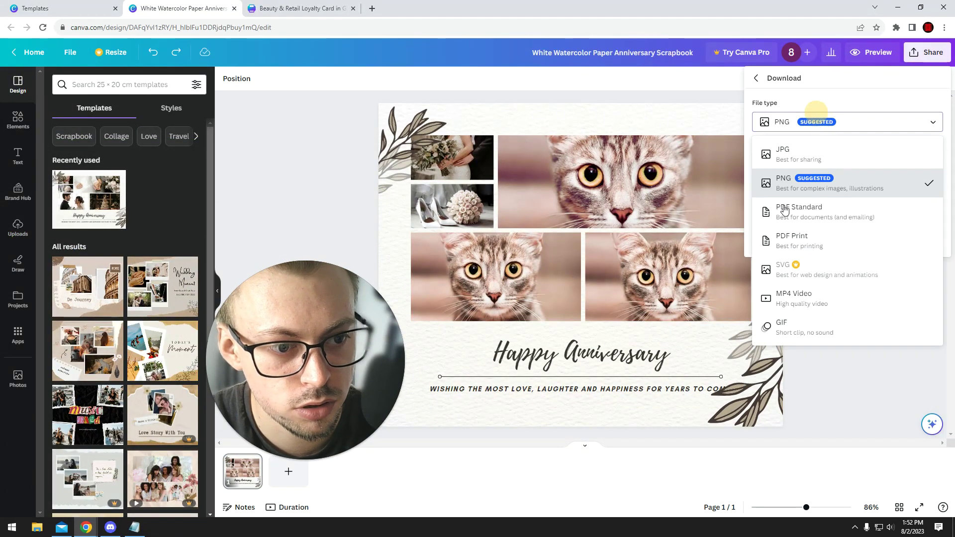
left_click(825, 238)
left_click(842, 249)
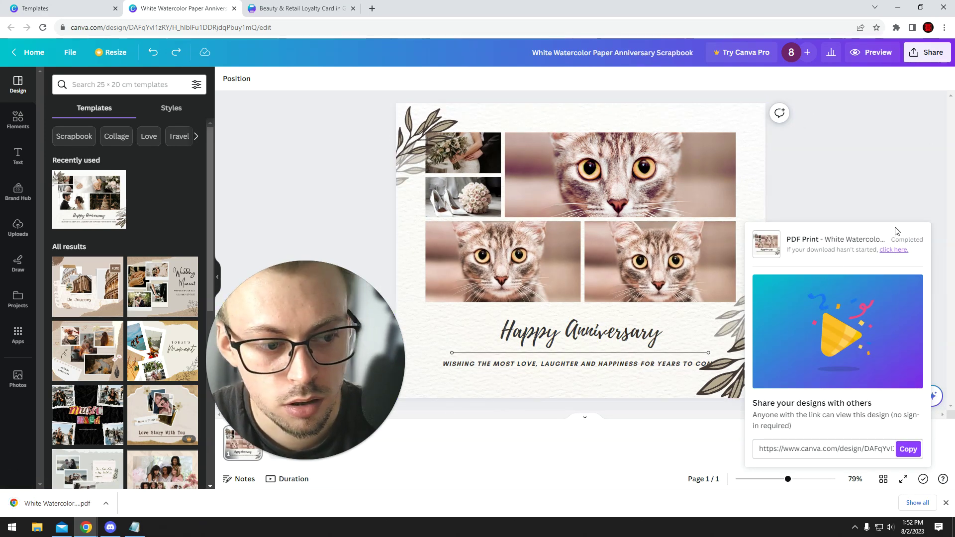
left_click(806, 187)
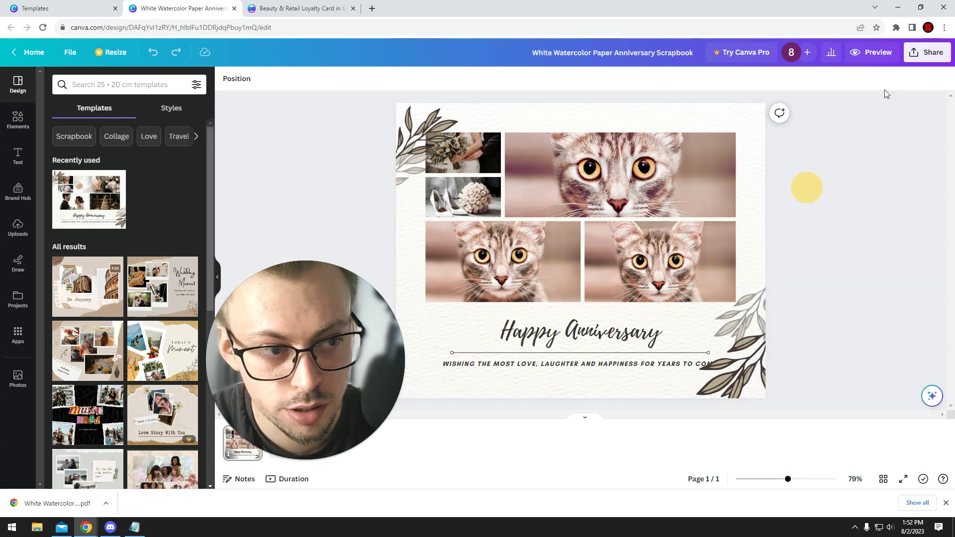
Step: Open Print your design and scroll the product list back to the Envelopes row
left_click(931, 54)
left_click(818, 348)
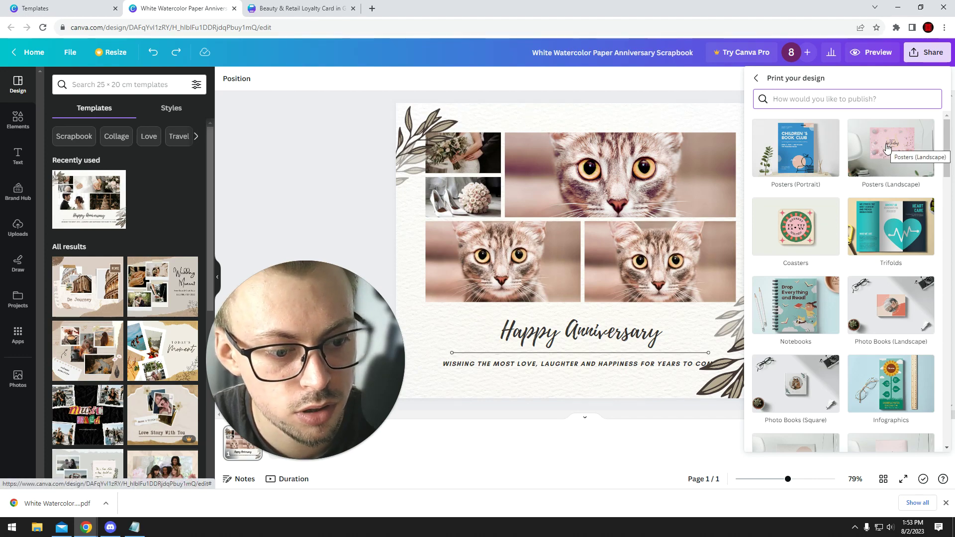
scroll(843, 313, "down", 4)
scroll(821, 259, "down", 3)
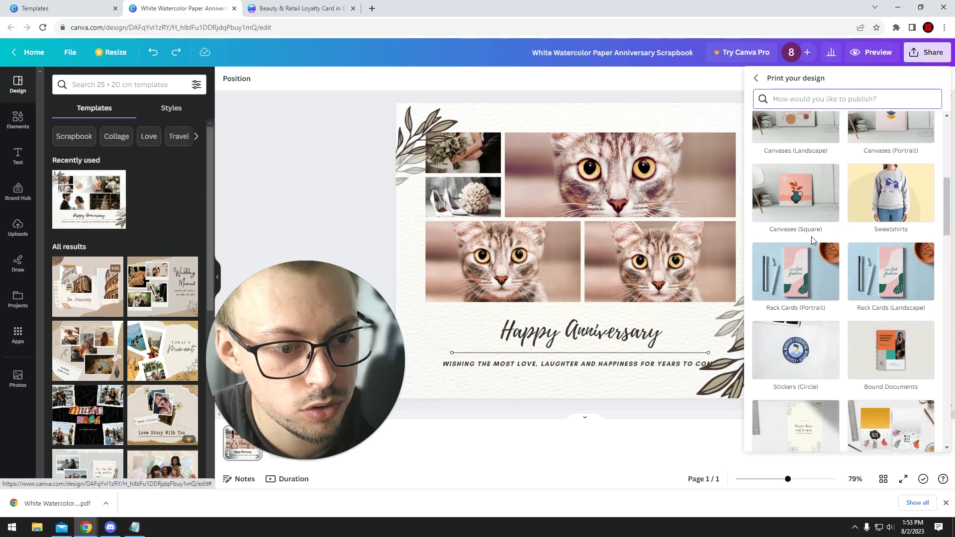
scroll(813, 262, "down", 3)
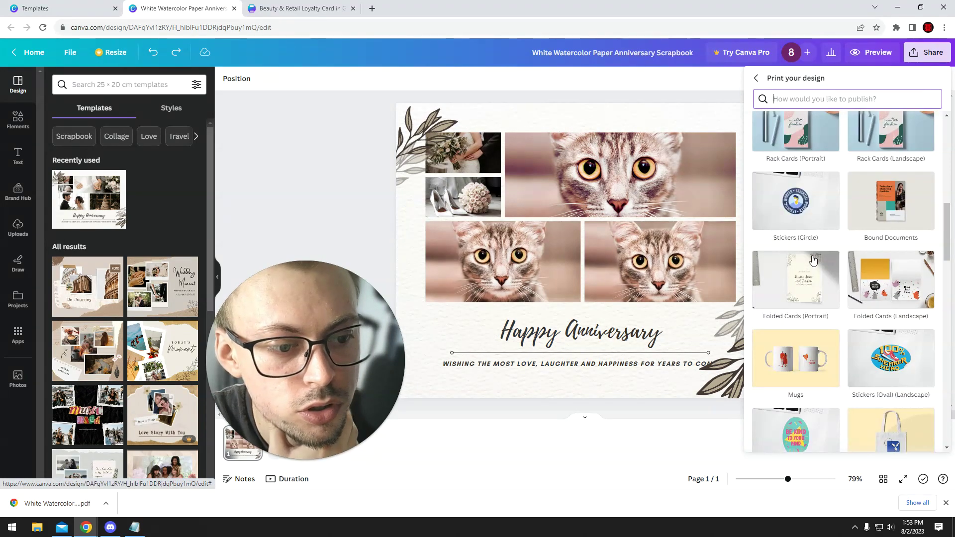
scroll(821, 263, "down", 9)
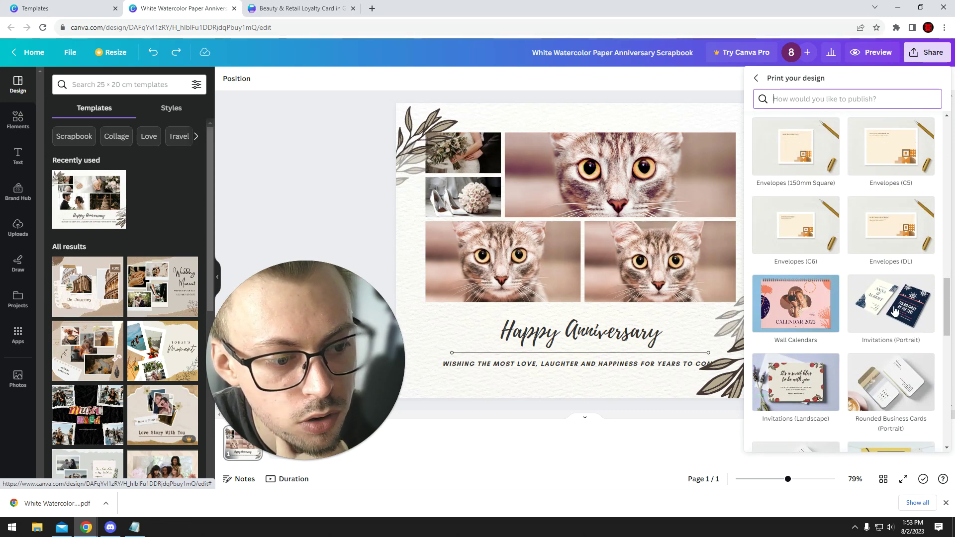
scroll(826, 313, "down", 3)
scroll(814, 320, "down", 6)
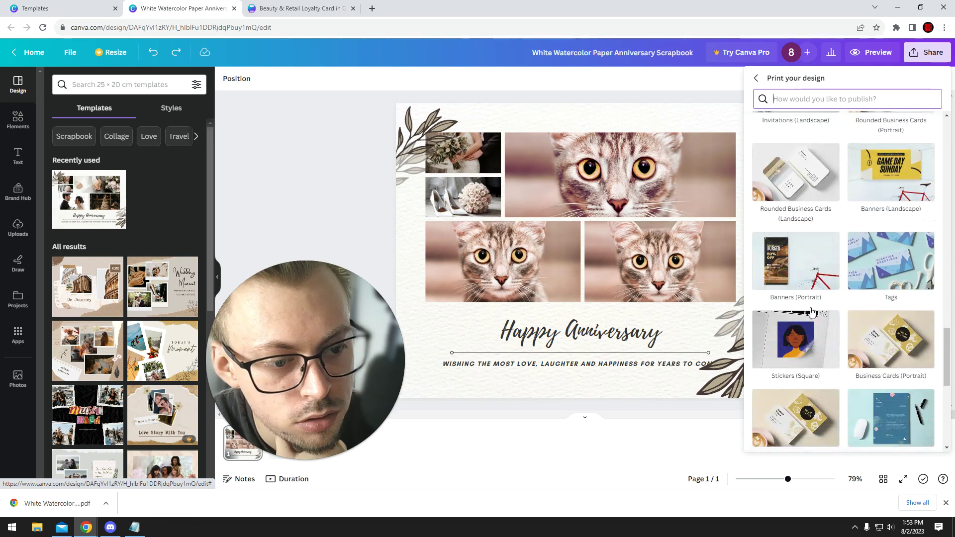
scroll(820, 286, "down", 4)
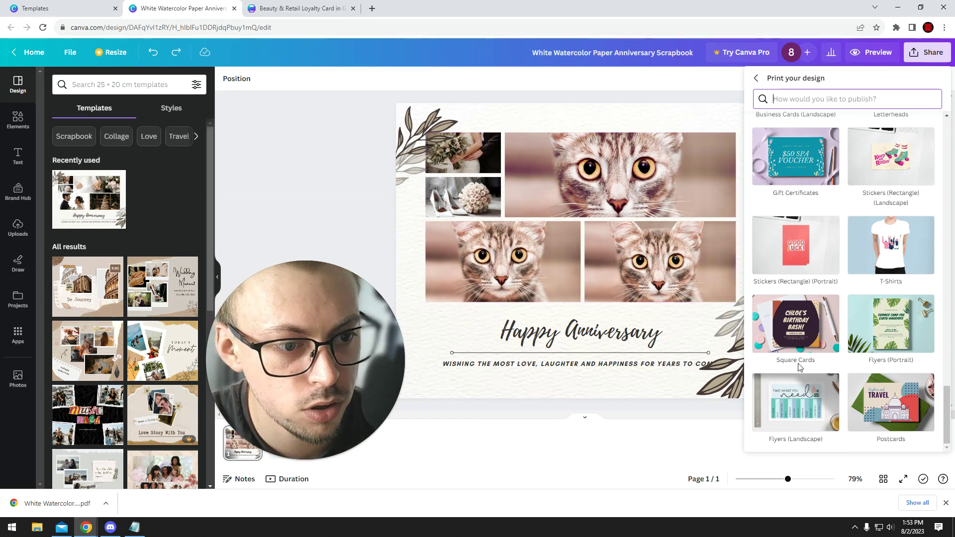
scroll(797, 413, "up", 10)
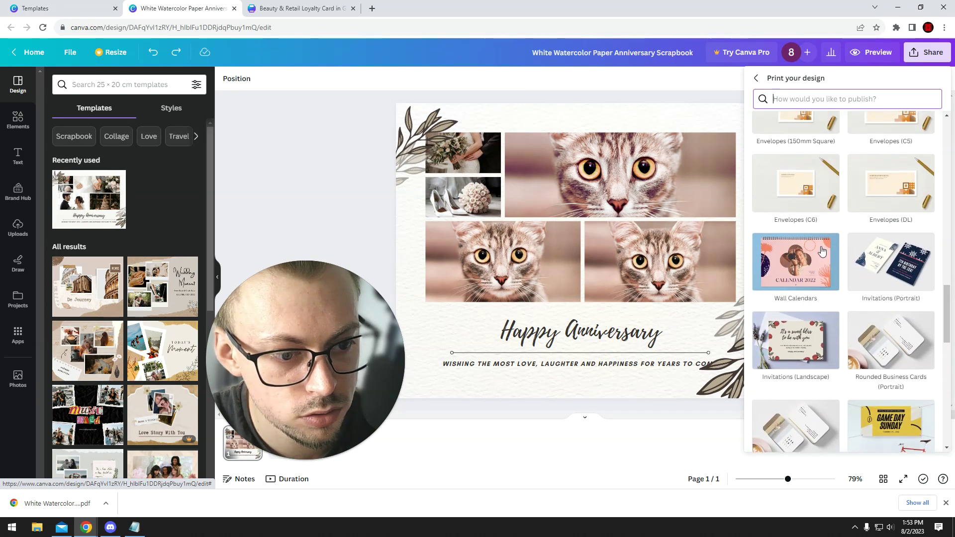
scroll(791, 235, "up", 2)
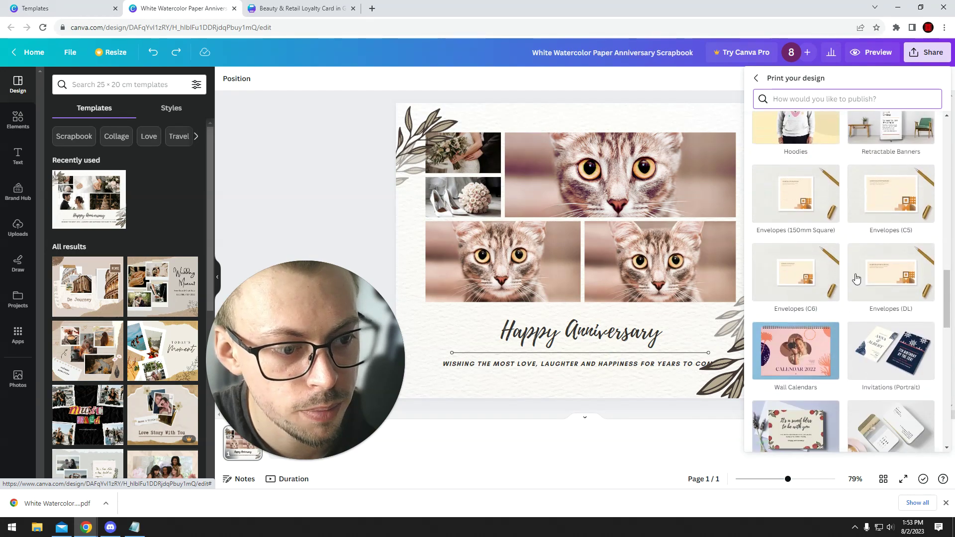
scroll(880, 179, "up", 5)
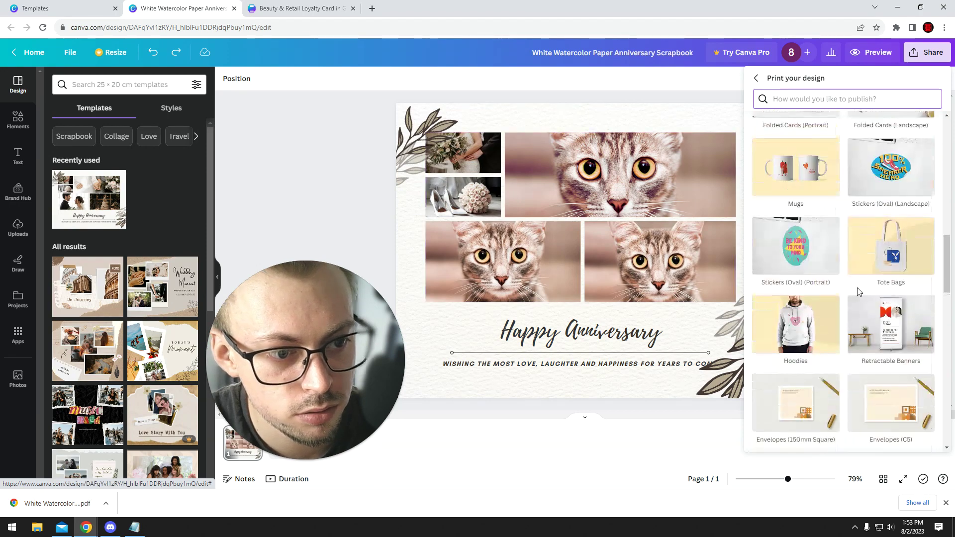
scroll(852, 277, "down", 4)
scroll(852, 278, "down", 8)
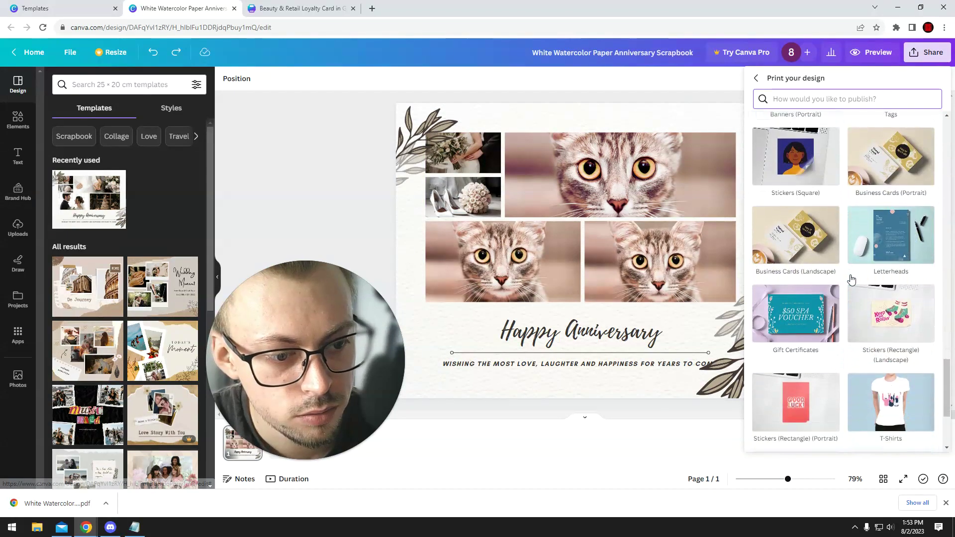
scroll(841, 299, "up", 3)
scroll(882, 304, "up", 5)
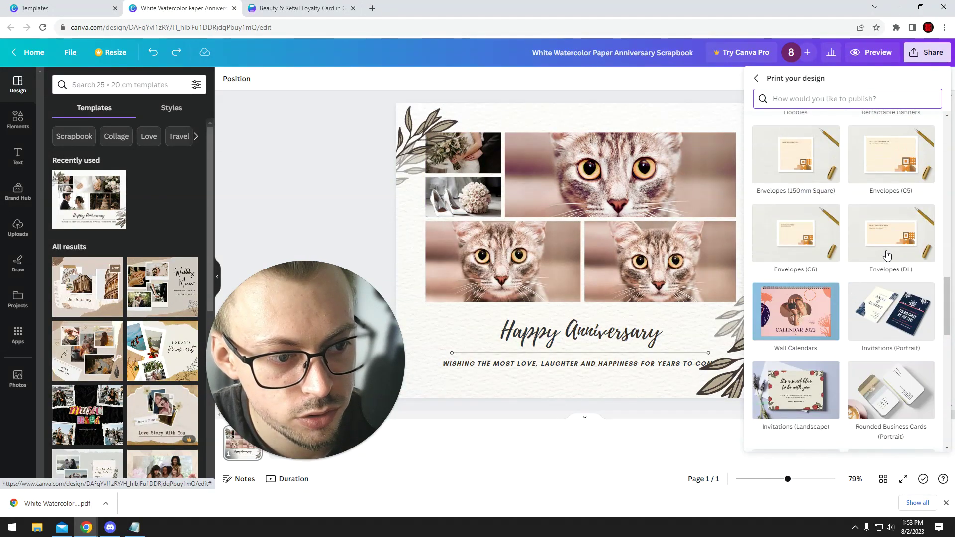
Step: Resize the scrapbook into a C5 envelope design (22.9 × 16.2 cm landscape) and preview it
left_click(882, 159)
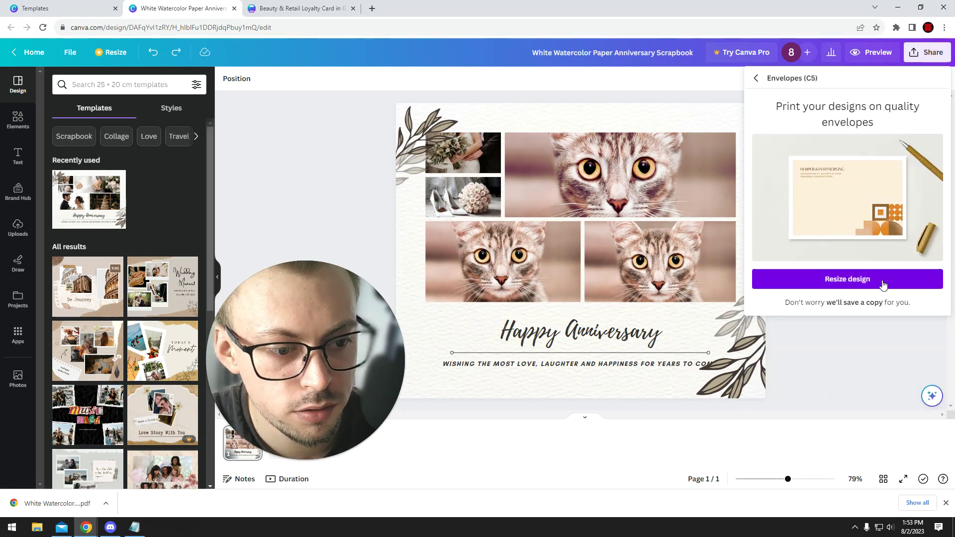
left_click(855, 282)
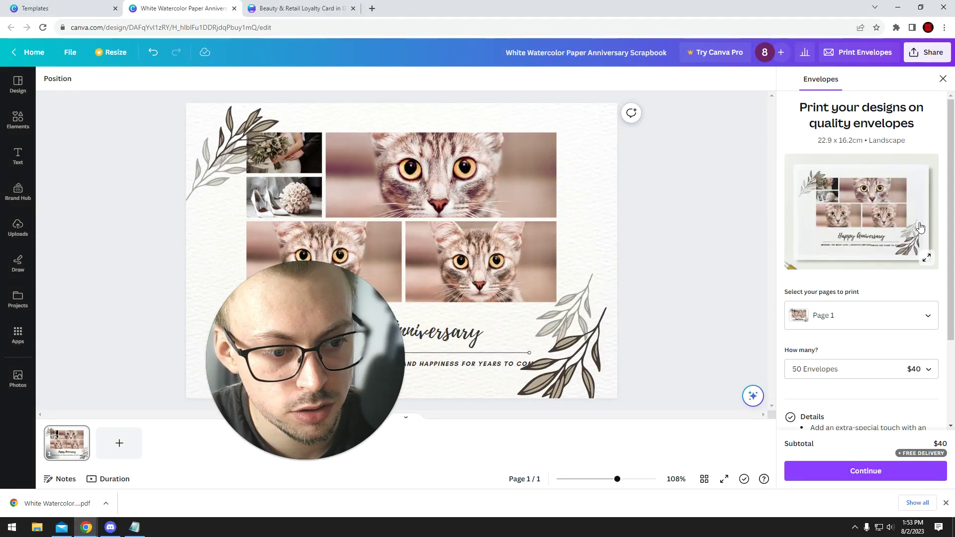
left_click(862, 204)
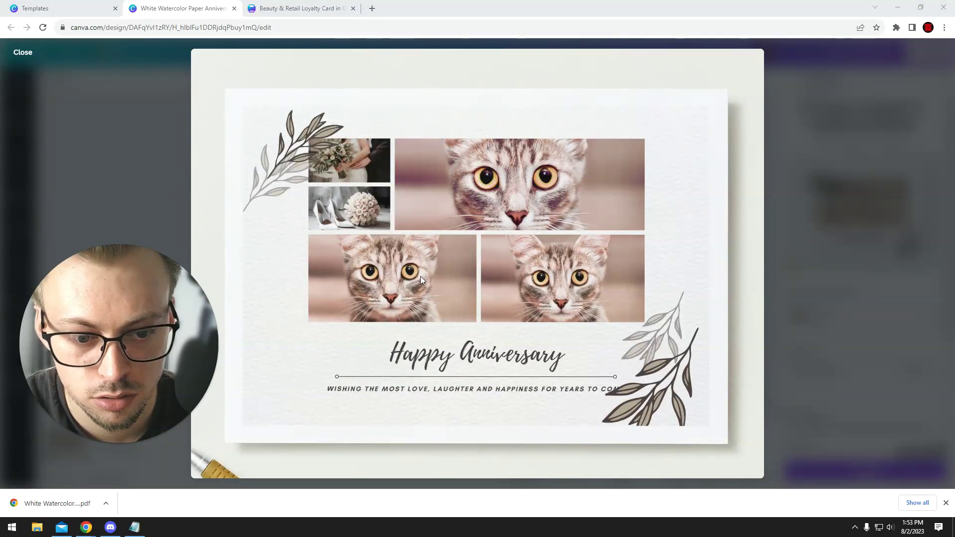
left_click(816, 181)
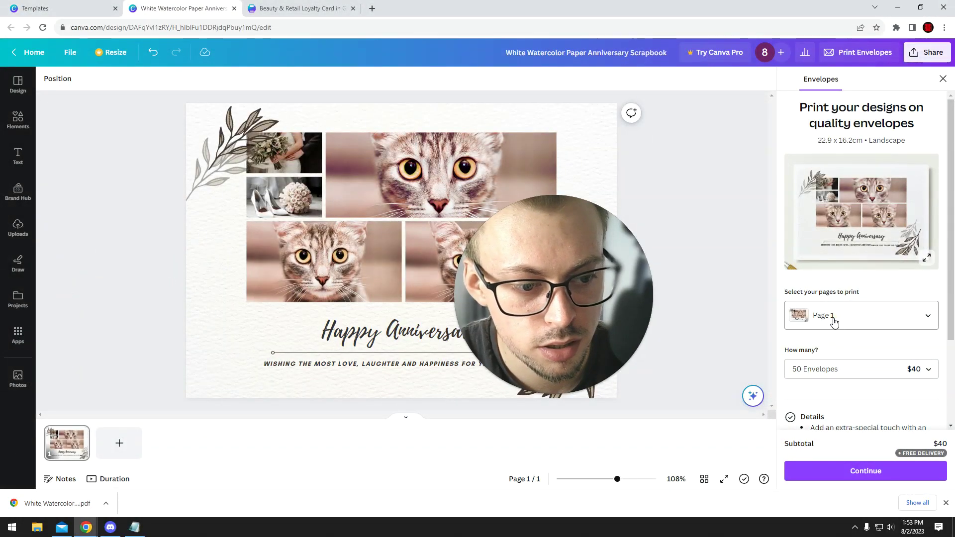
Step: Keep Page 1 as the page to print and close the Envelopes print panel
left_click(834, 319)
left_click(786, 300)
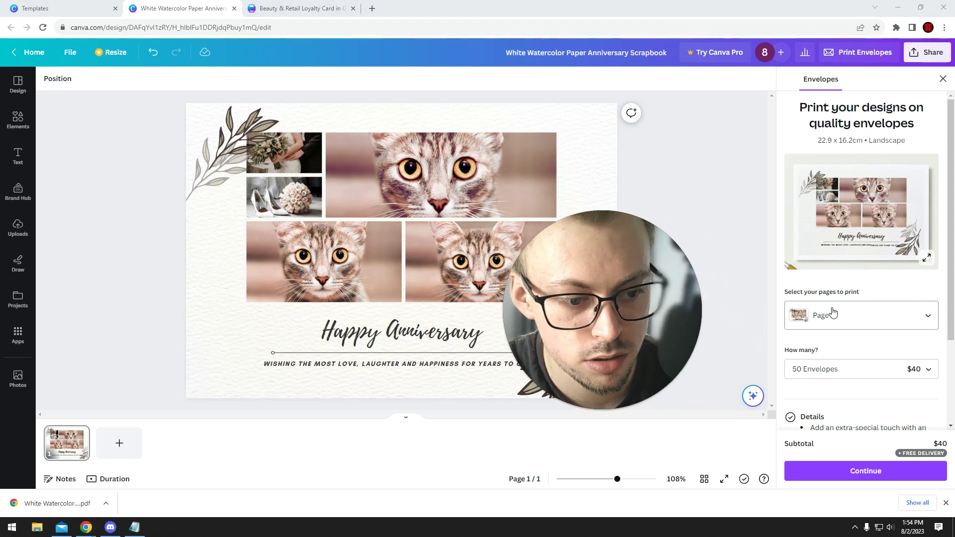
scroll(831, 313, "down", 2)
left_click(853, 234)
left_click(857, 230)
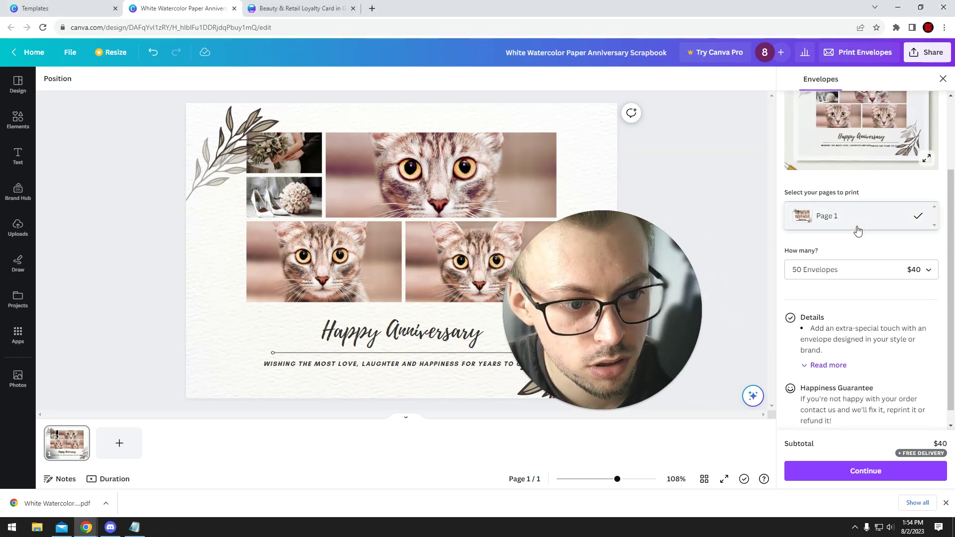
scroll(868, 298, "down", 1)
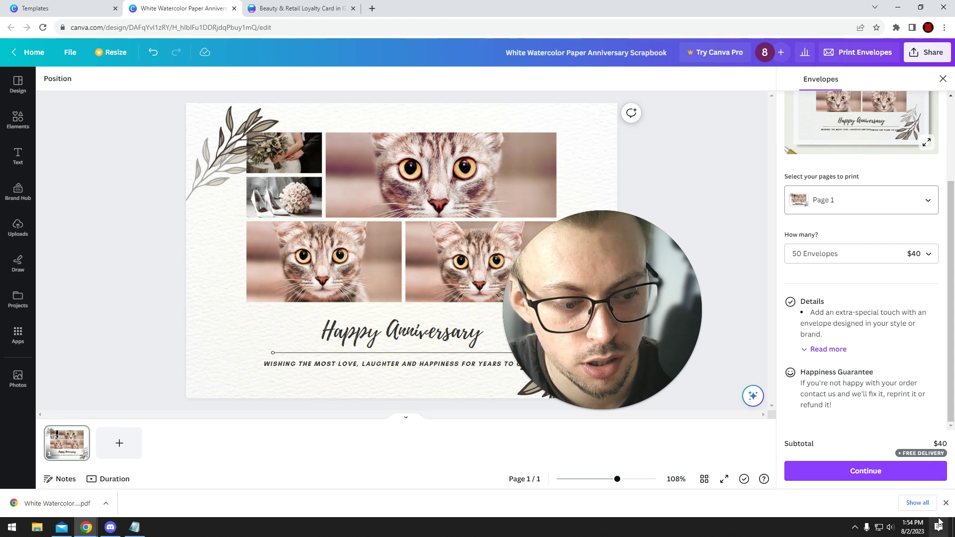
left_click(946, 503)
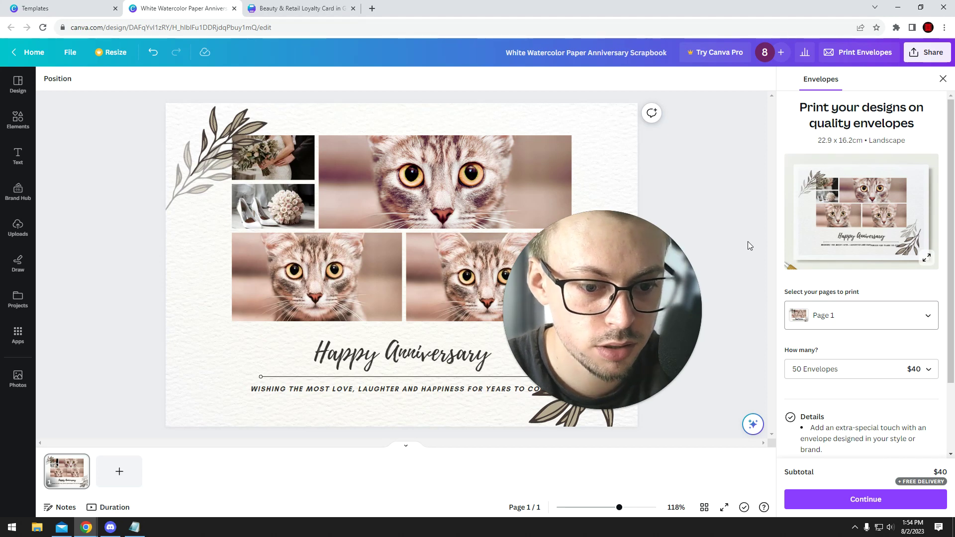
left_click_drag(654, 285, 661, 256)
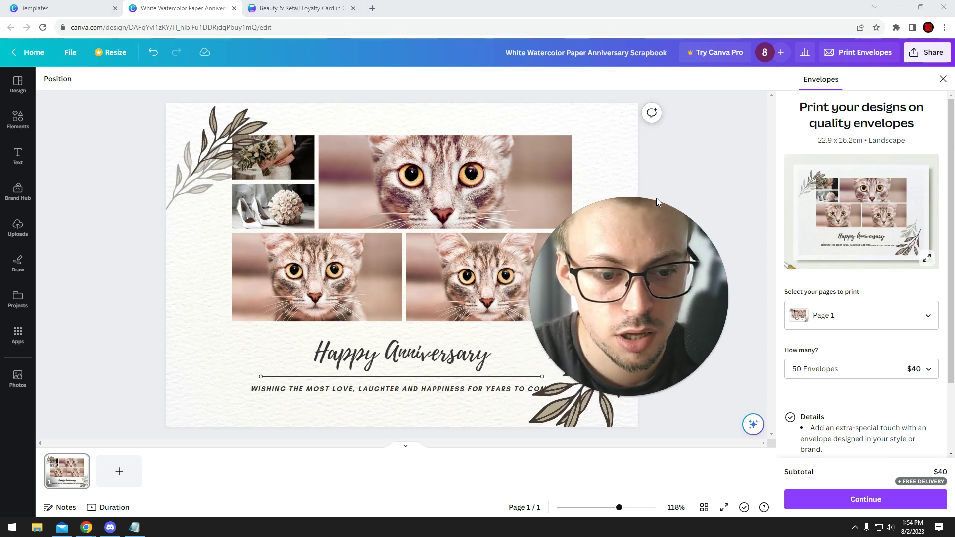
left_click(935, 79)
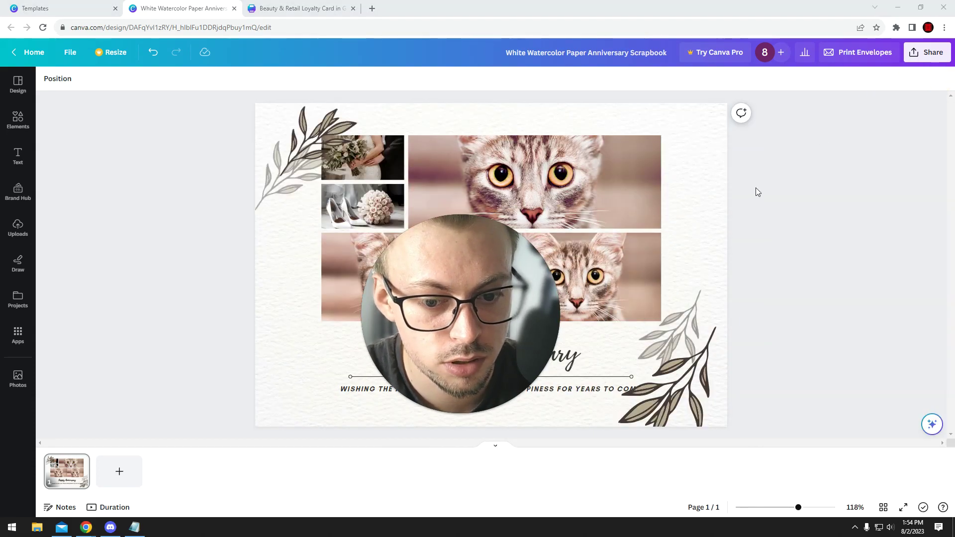
left_click(924, 59)
left_click(813, 304)
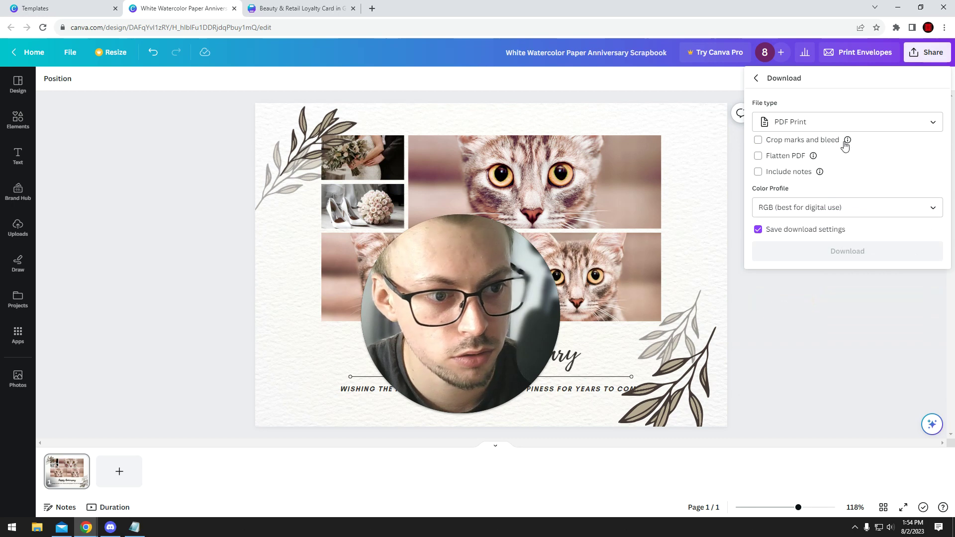
left_click(843, 122)
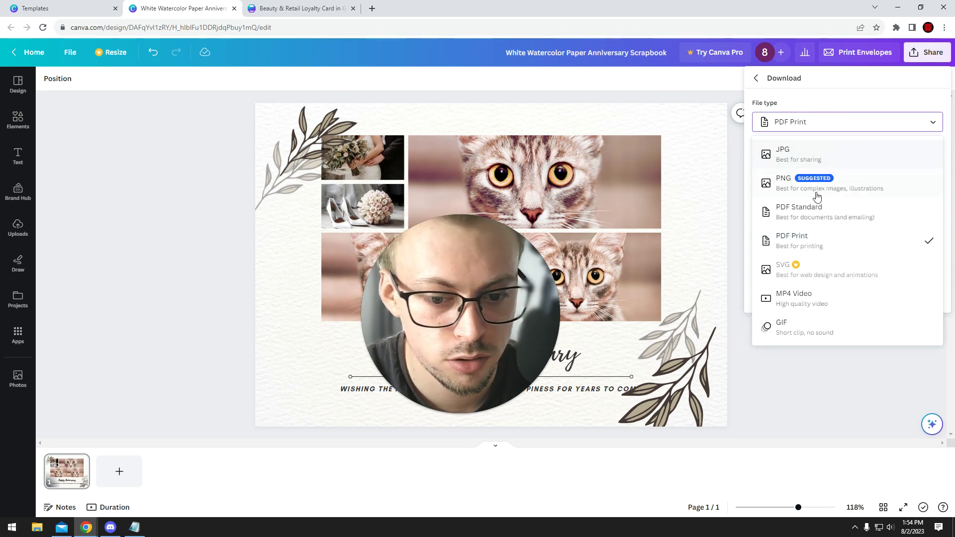
left_click(820, 410)
left_click_drag(460, 358, 207, 362)
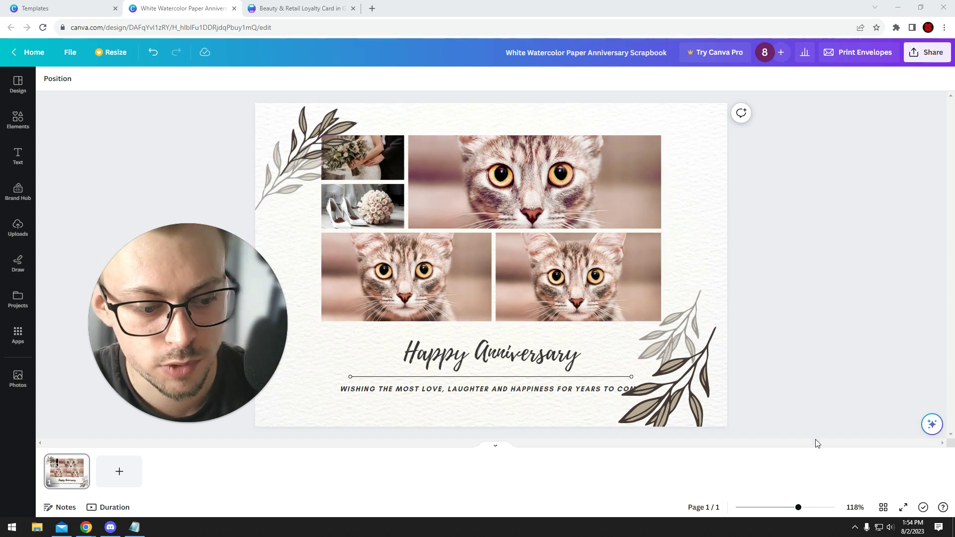
left_click(855, 527)
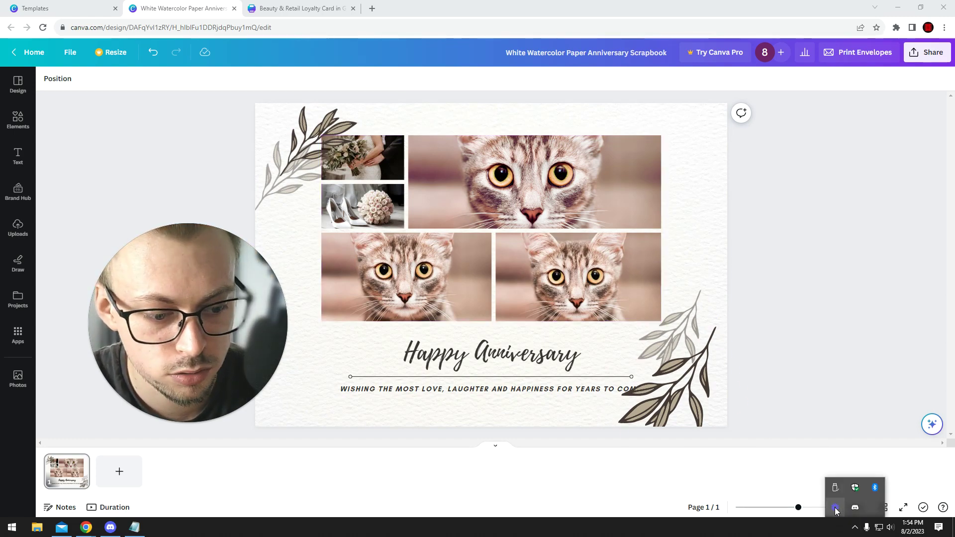